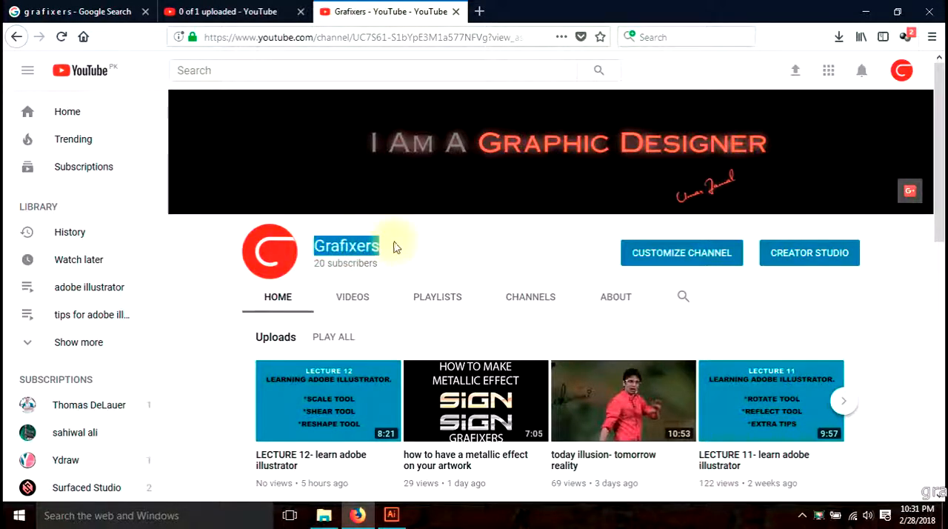
Look through the Google web and video results for grafixers and return to the Grafixers YouTube channel page
{"action": "left_click", "coordinate": [89, 11]}
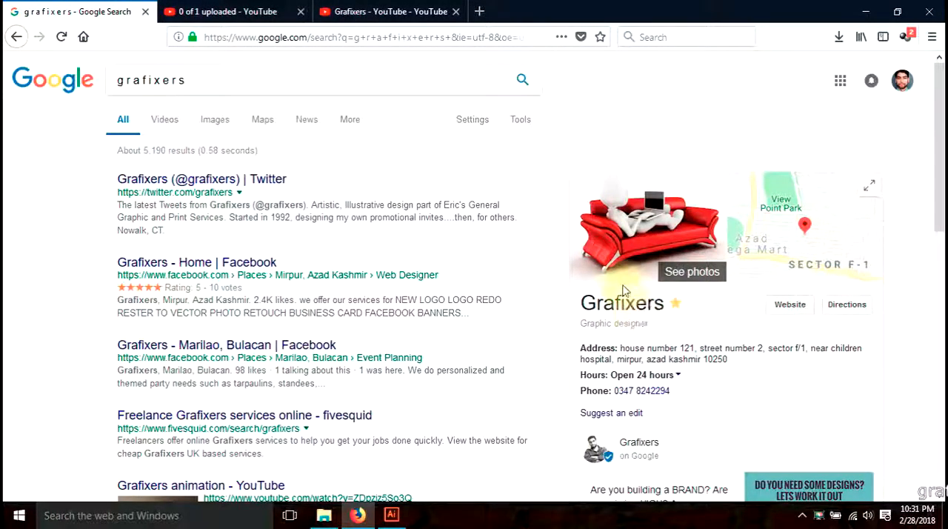
{"action": "left_click", "coordinate": [165, 124]}
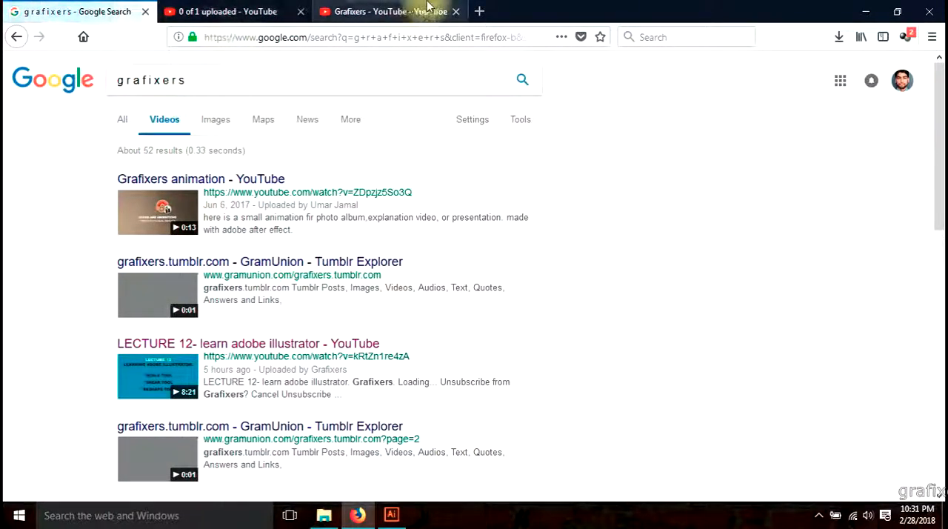
{"action": "left_click", "coordinate": [397, 7]}
Switch to Adobe Illustrator and close the Untitled-4 document without saving its changes
{"action": "left_click", "coordinate": [391, 515]}
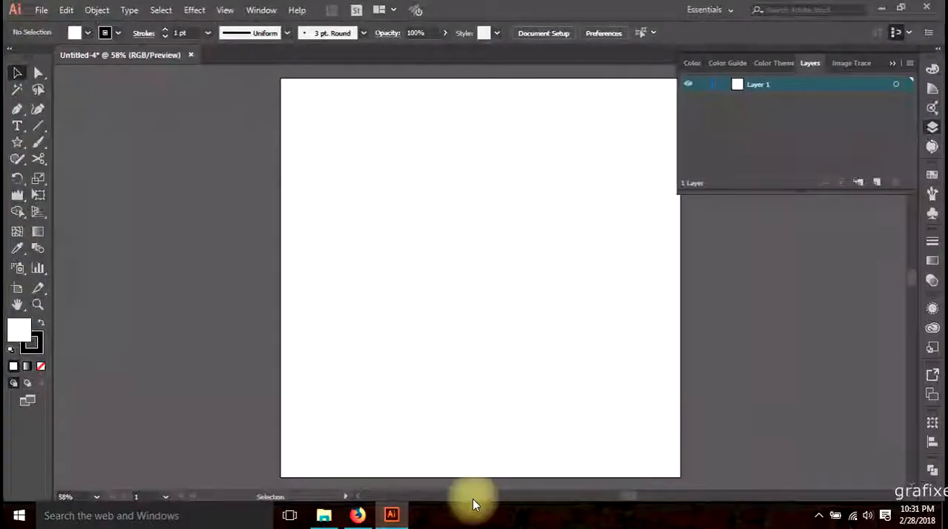
{"action": "left_click", "coordinate": [190, 56]}
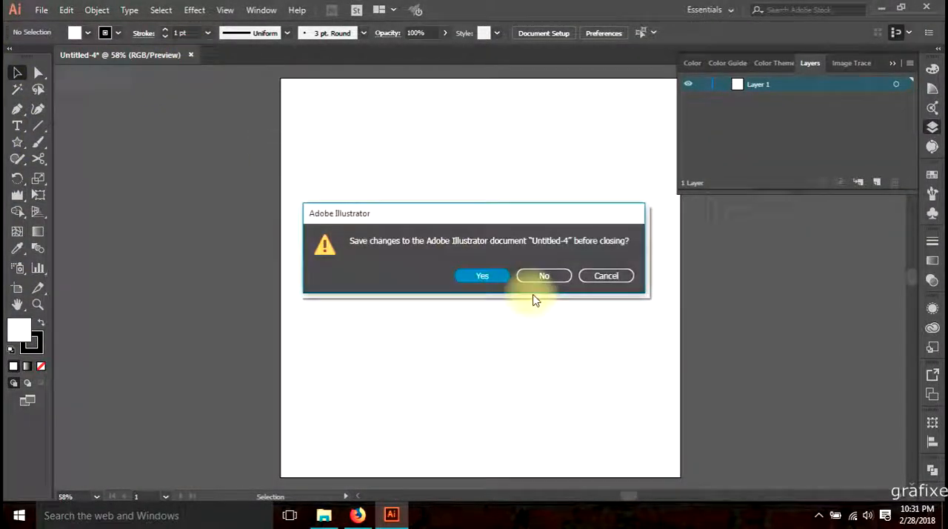
{"action": "left_click", "coordinate": [540, 279]}
Create a new 1000 x 1000 px document in RGB color mode with one artboard
{"action": "left_click", "coordinate": [35, 11]}
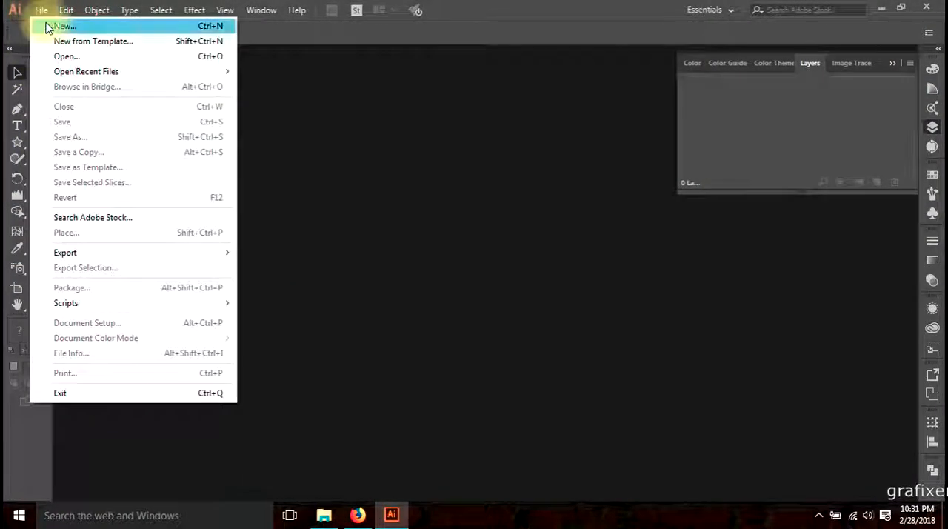
{"action": "left_click", "coordinate": [29, 24]}
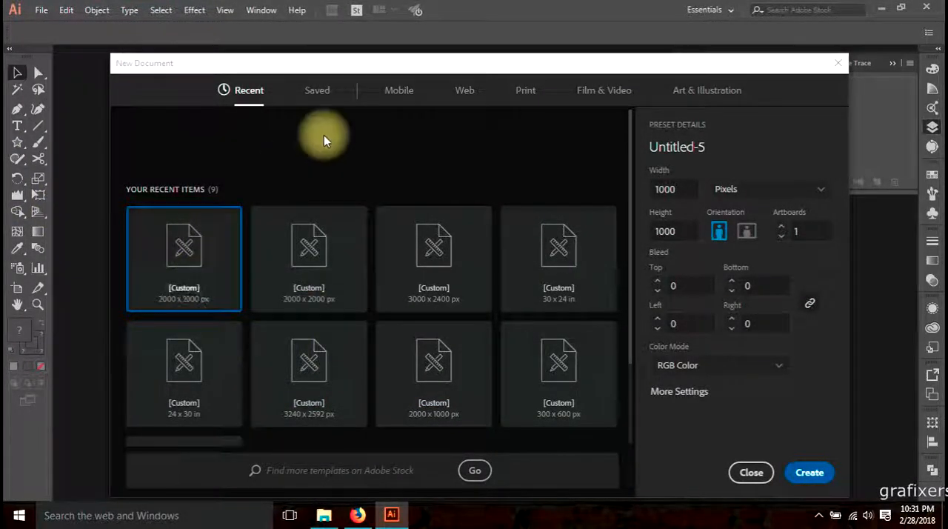
{"action": "left_click_drag", "start_coordinate": [391, 64], "coordinate": [388, 49]}
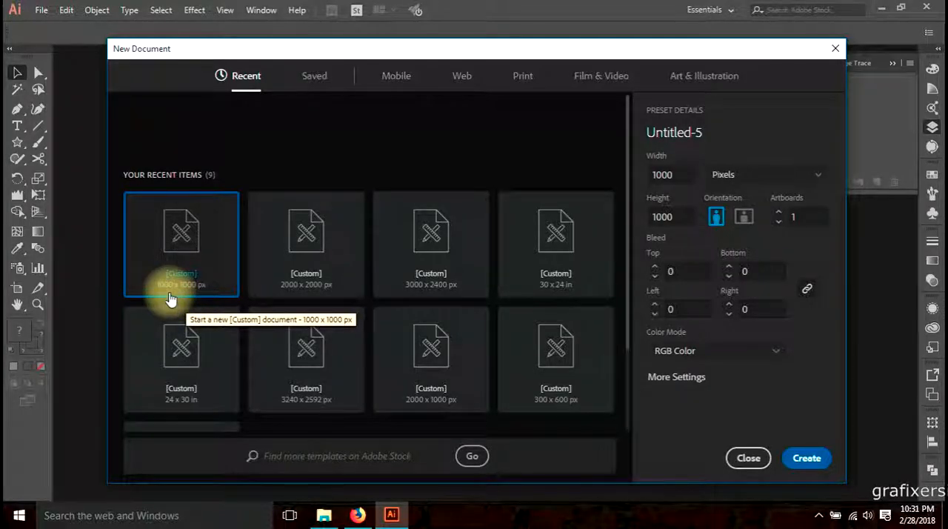
{"action": "left_click", "coordinate": [815, 457]}
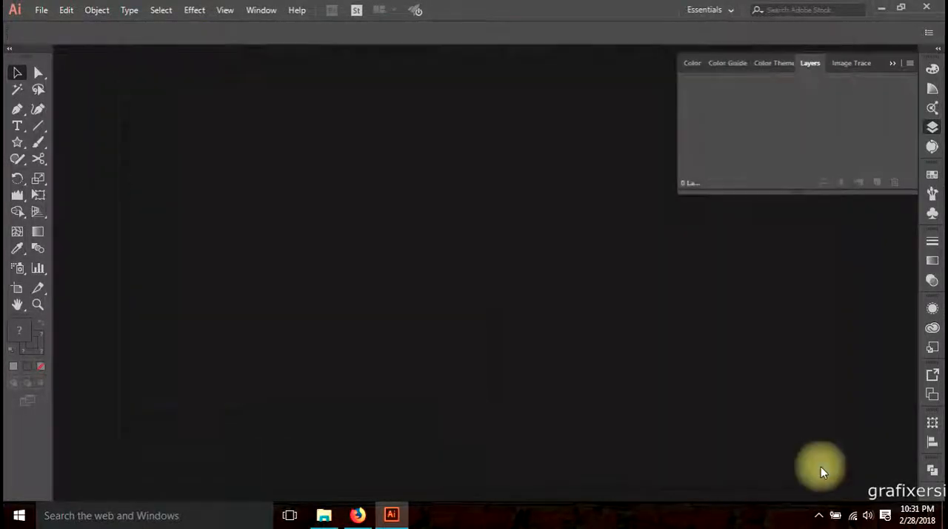
{"action": "left_click", "coordinate": [20, 76]}
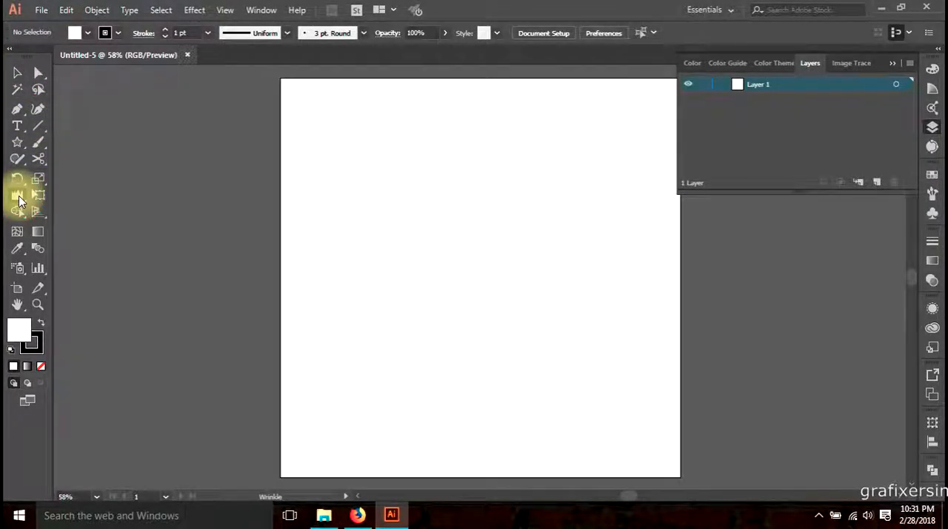
{"action": "left_click", "coordinate": [20, 197]}
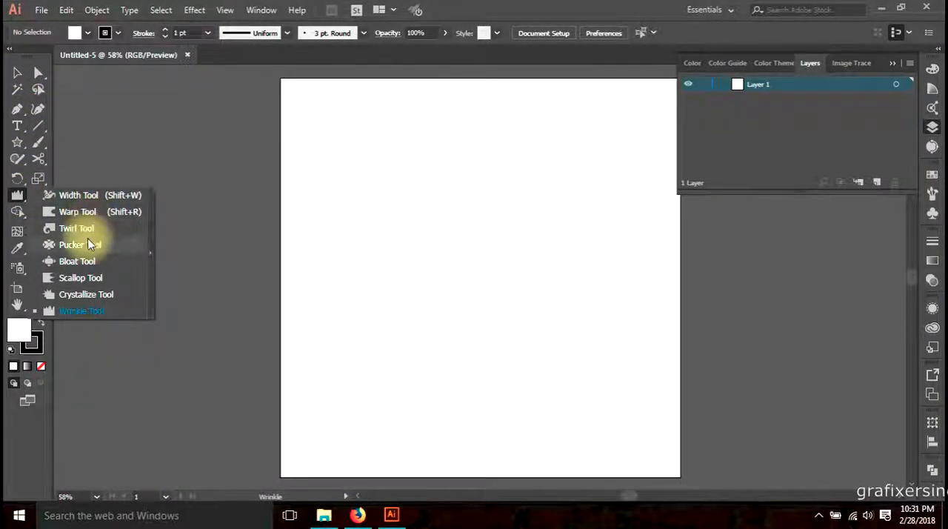
{"action": "left_click", "coordinate": [90, 310]}
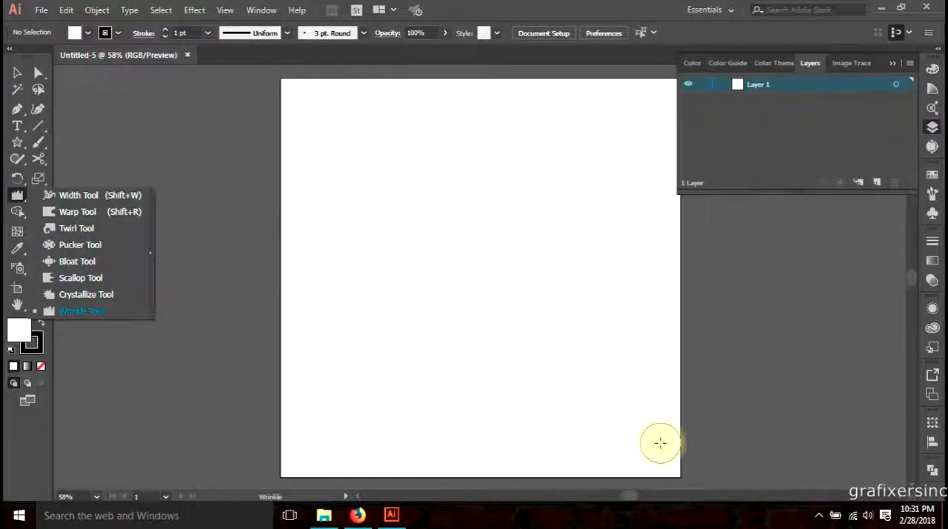
{"action": "left_click", "coordinate": [19, 80]}
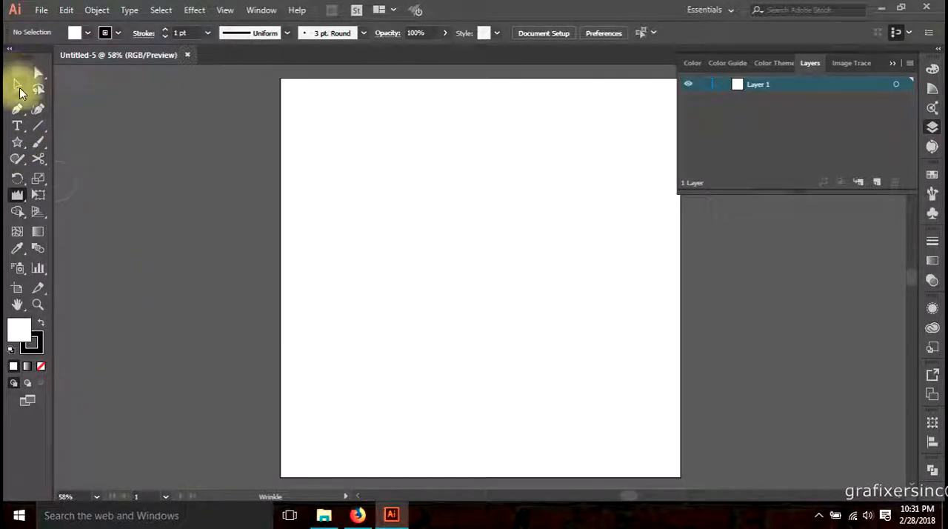
Draw a wide rectangle in the upper part of the artboard and activate the Width tool
{"action": "left_click_drag", "start_coordinate": [17, 145], "coordinate": [93, 144]}
{"action": "left_click_drag", "start_coordinate": [337, 134], "coordinate": [629, 313]}
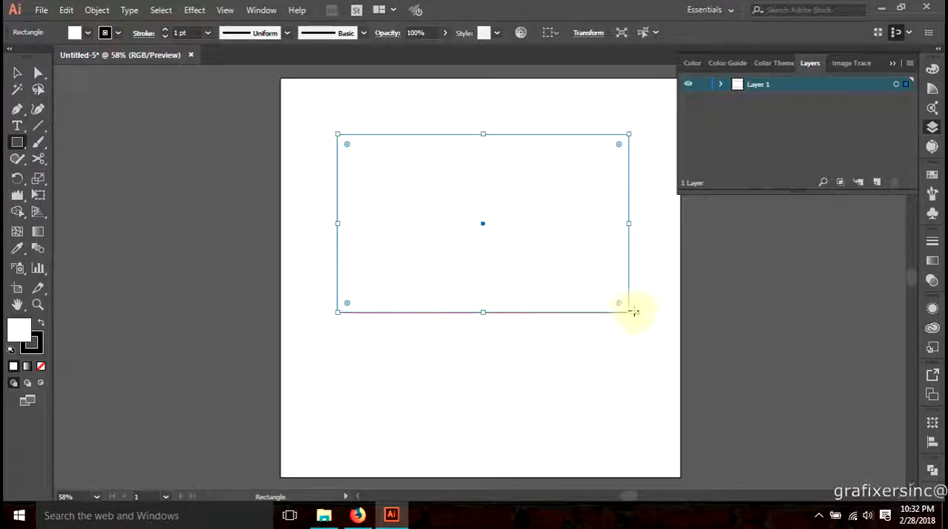
{"action": "left_click_drag", "start_coordinate": [16, 199], "coordinate": [78, 198]}
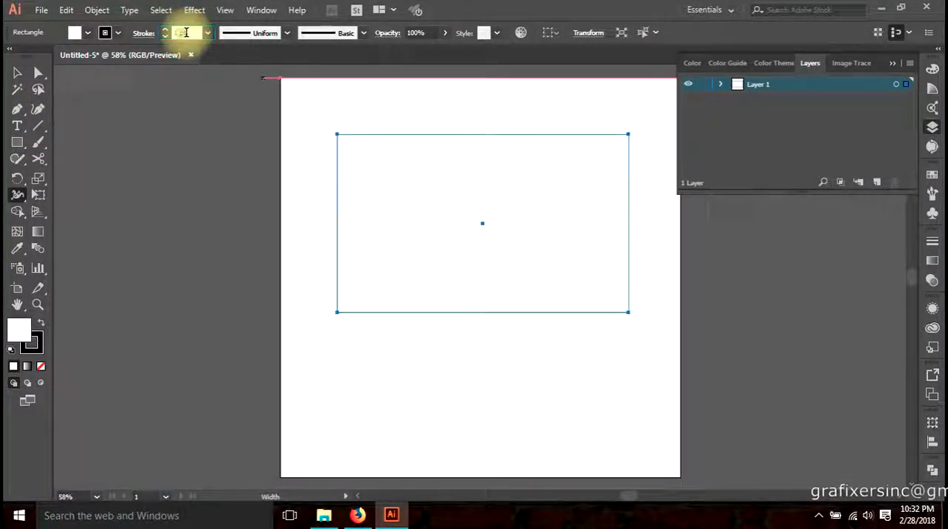
{"action": "type", "text": "30"}
{"action": "key", "text": "Return"}
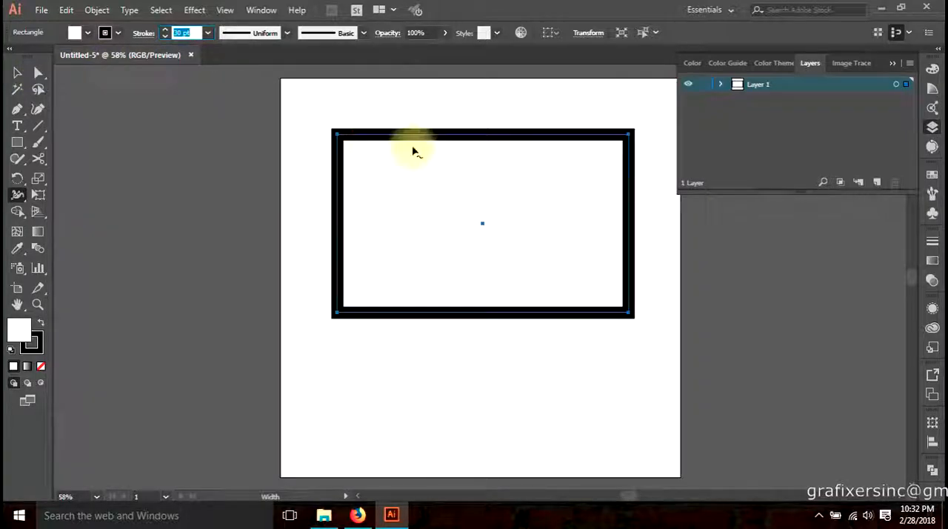
{"action": "key", "text": "ctrl+z"}
Set the rectangle's stroke weight to 30 pt
{"action": "left_click_drag", "start_coordinate": [445, 157], "coordinate": [402, 223]}
{"action": "scroll", "coordinate": [402, 223], "scroll_direction": "up", "scroll_amount": 2}
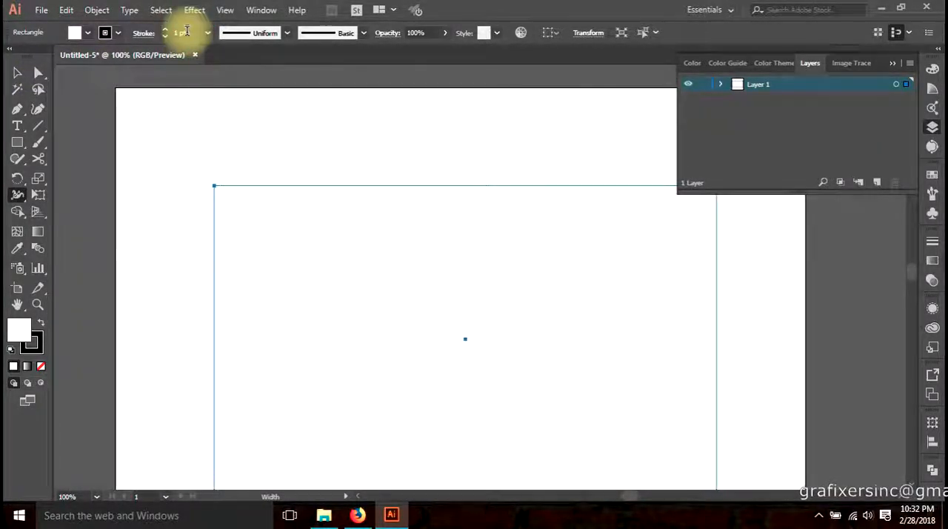
{"action": "type", "text": "30"}
{"action": "key", "text": "Return"}
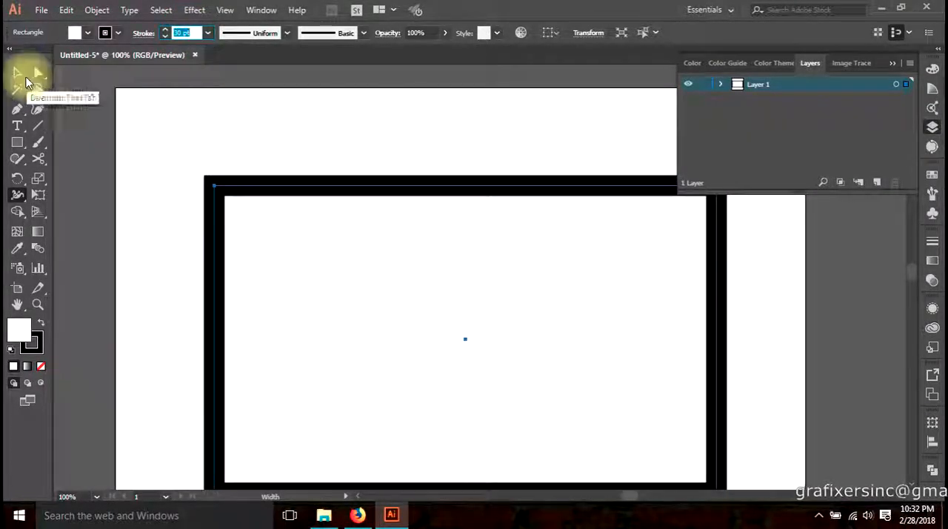
Try Width Profiles 1, 2 and 3 one after another on the rectangle's stroke
{"action": "left_click", "coordinate": [17, 74]}
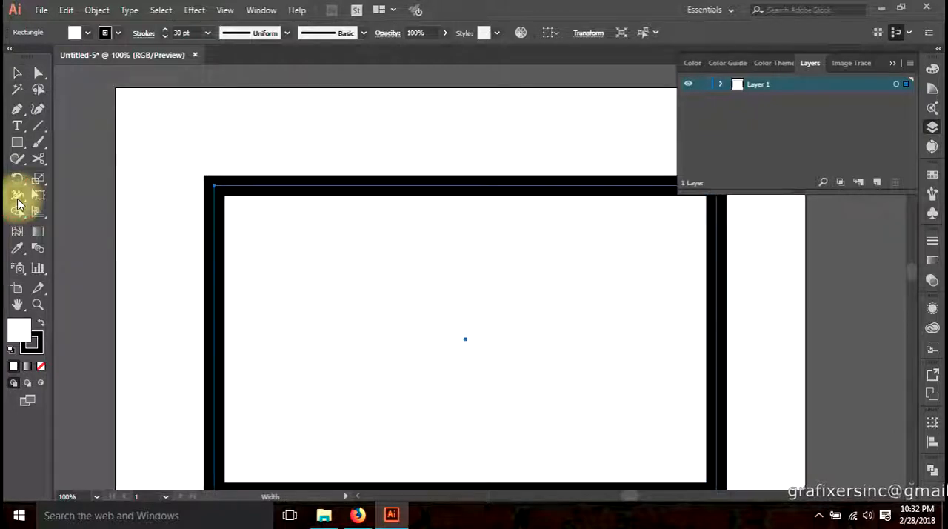
{"action": "left_click", "coordinate": [18, 199]}
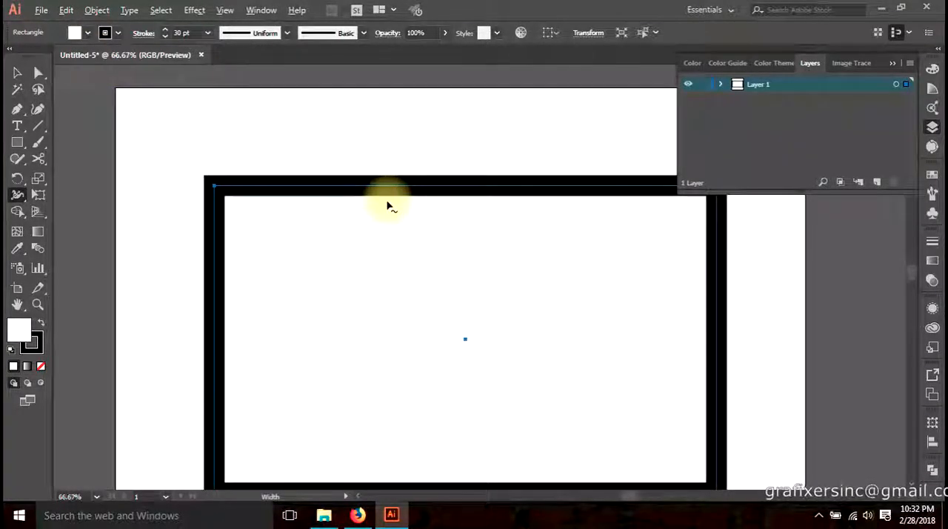
{"action": "scroll", "coordinate": [388, 200], "scroll_direction": "down", "scroll_amount": 1}
{"action": "left_click_drag", "start_coordinate": [417, 215], "coordinate": [383, 205]}
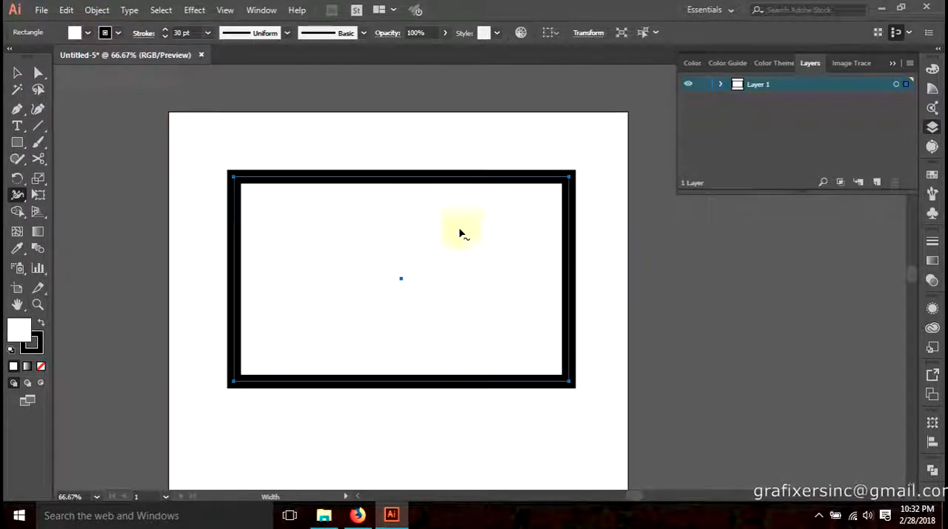
{"action": "left_click", "coordinate": [16, 72]}
{"action": "left_click", "coordinate": [232, 41]}
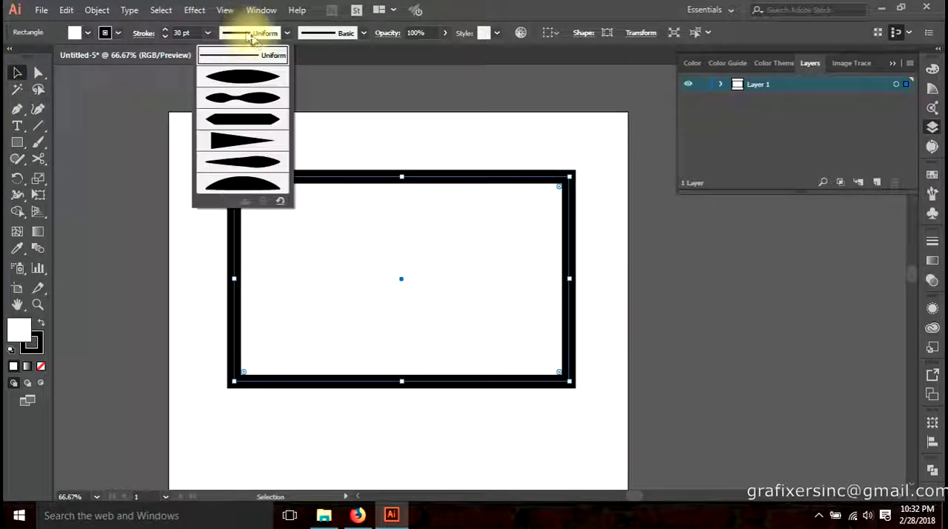
{"action": "left_click", "coordinate": [248, 81]}
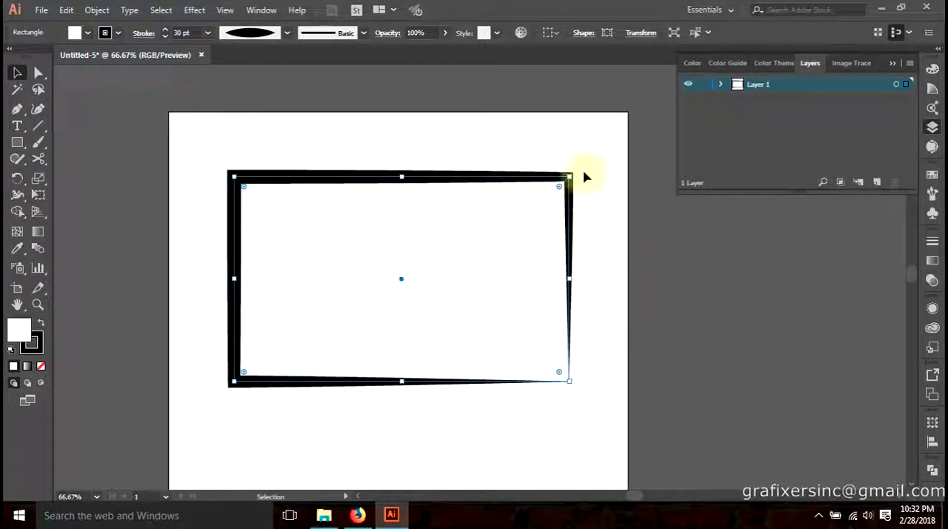
{"action": "left_click", "coordinate": [275, 36]}
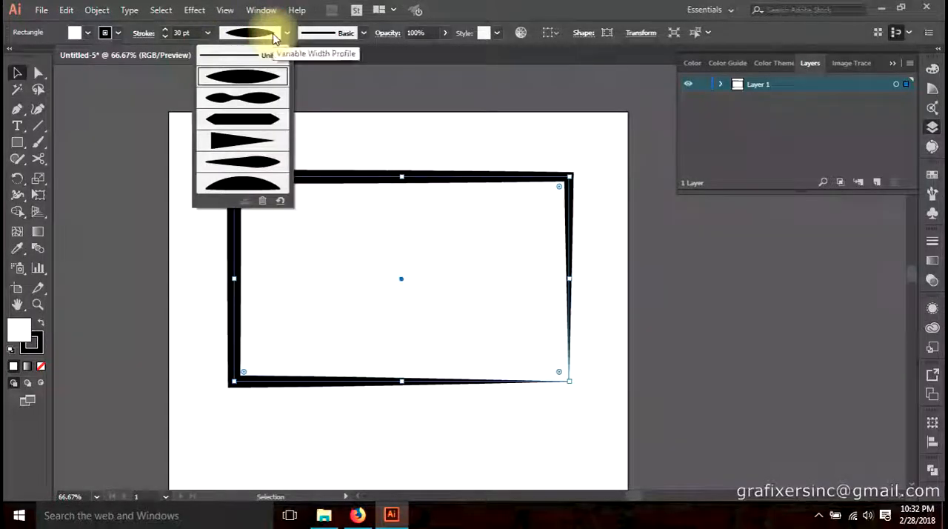
{"action": "left_click", "coordinate": [246, 98]}
{"action": "left_click", "coordinate": [258, 34]}
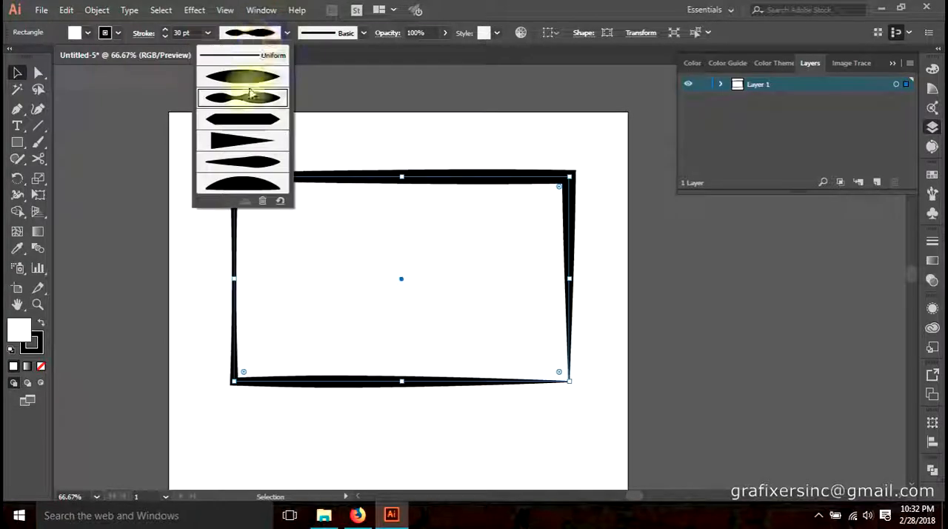
{"action": "left_click", "coordinate": [240, 127]}
Apply the tapering triangular Width Profile 4 to the rectangle's stroke
{"action": "left_click", "coordinate": [260, 34]}
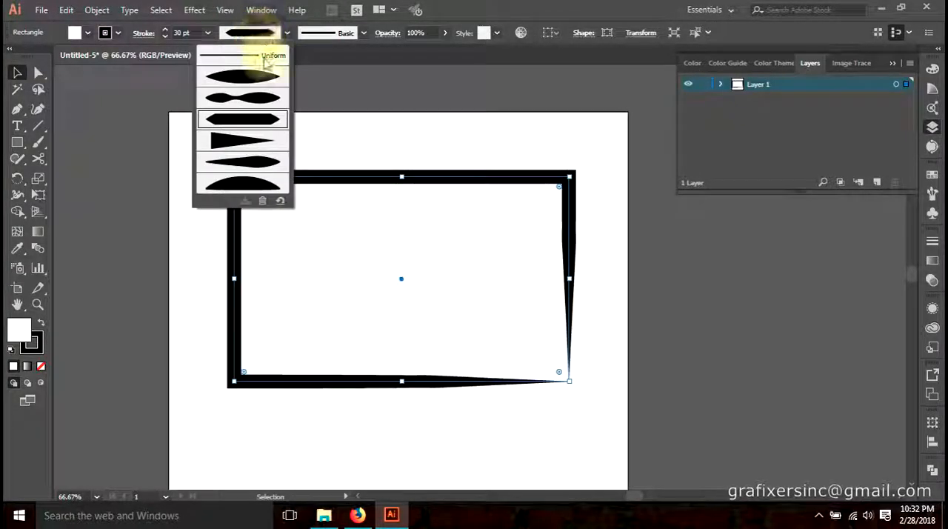
{"action": "left_click", "coordinate": [257, 143]}
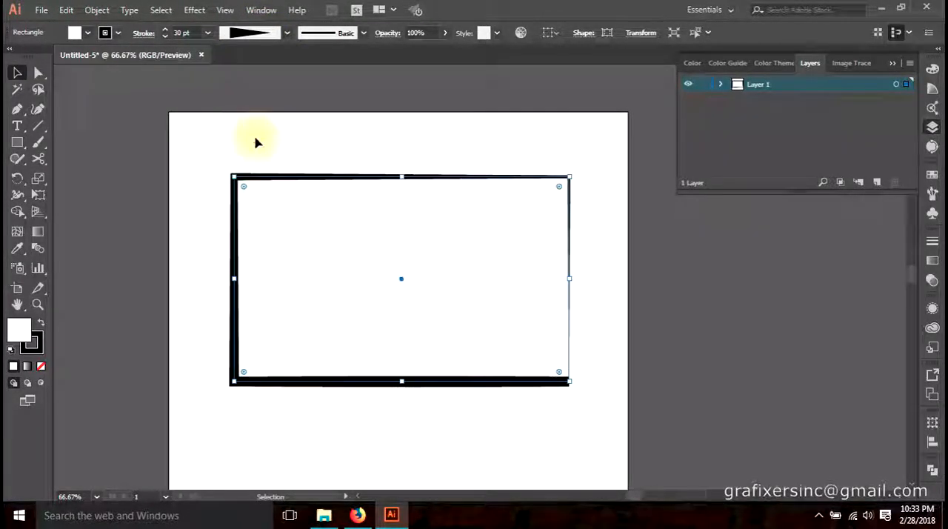
{"action": "left_click", "coordinate": [250, 34]}
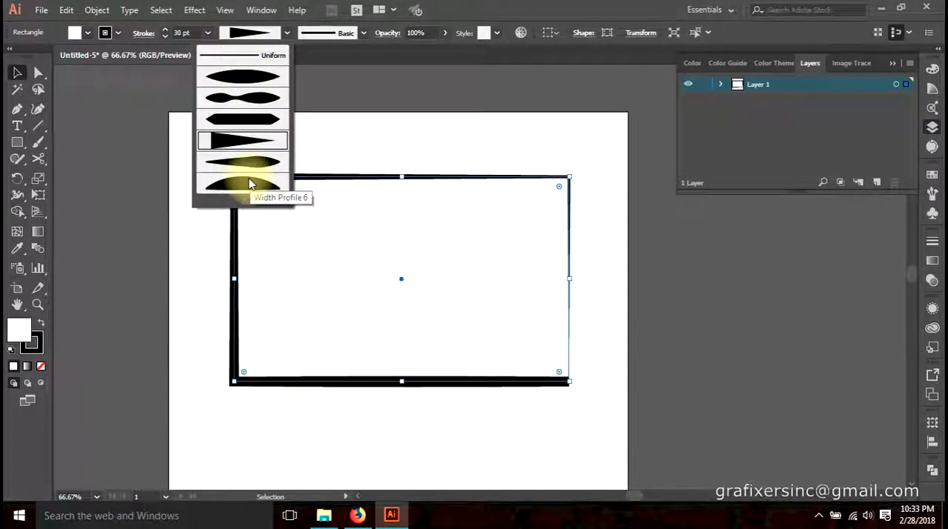
{"action": "left_click", "coordinate": [248, 33]}
{"action": "left_click", "coordinate": [241, 32]}
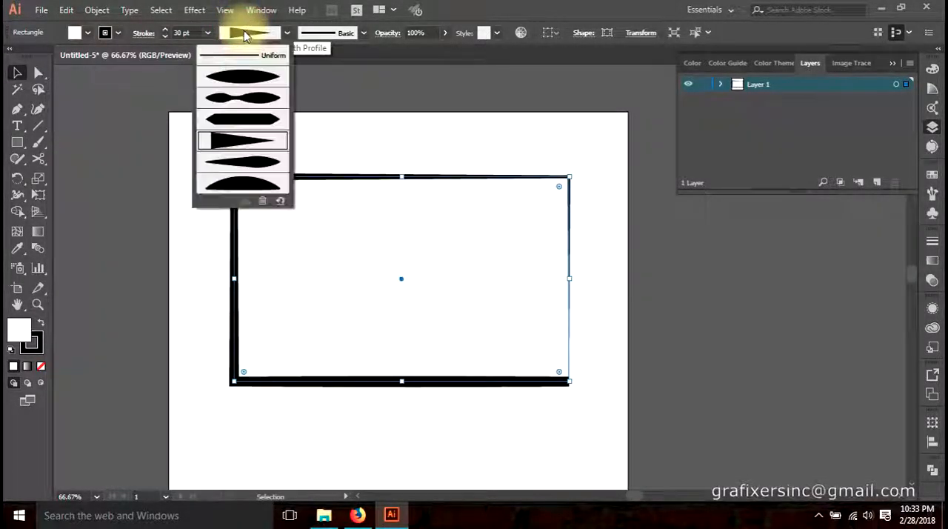
{"action": "left_click", "coordinate": [21, 198]}
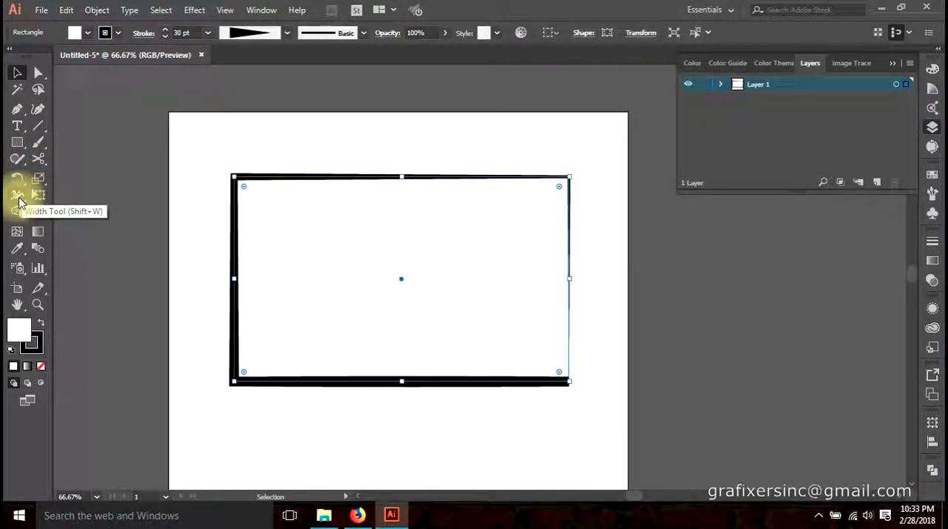
Use the Width tool to widen the rectangle's top-edge stroke to about 105 px, slightly left of the edge's midpoint
{"action": "left_click", "coordinate": [16, 197]}
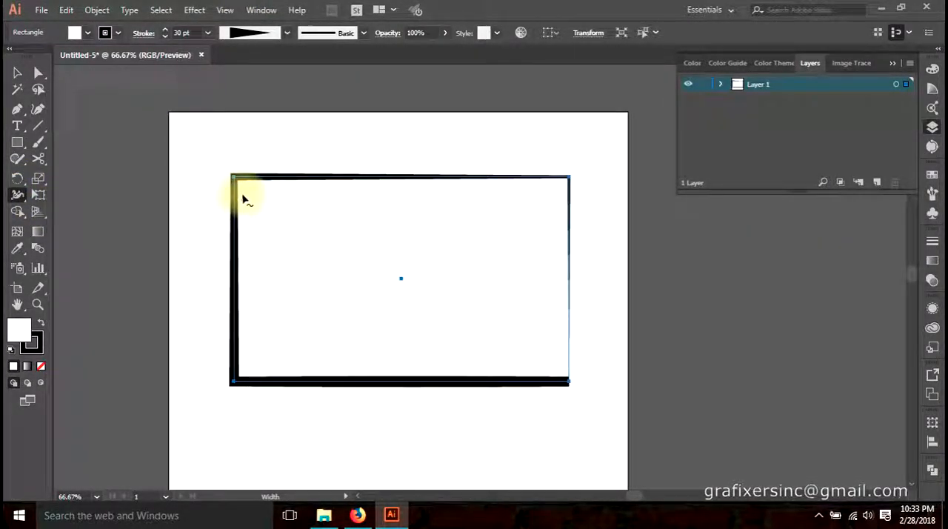
{"action": "scroll", "coordinate": [244, 196], "scroll_direction": "up", "scroll_amount": 1}
{"action": "left_click_drag", "start_coordinate": [315, 230], "coordinate": [239, 199]}
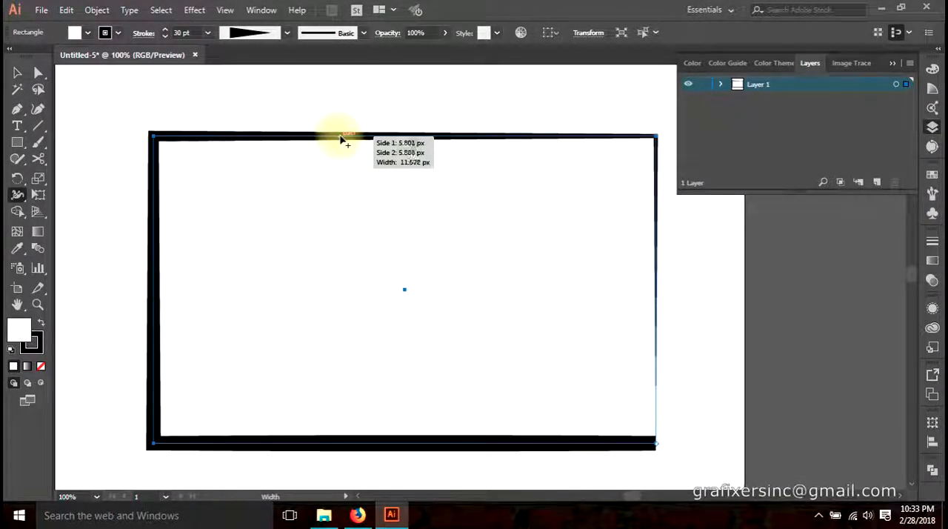
{"action": "mouse_move", "coordinate": [345, 139]}
{"action": "left_mouse_down"}
{"action": "mouse_move", "coordinate": [349, 211]}
{"action": "mouse_move", "coordinate": [360, 174]}
{"action": "left_mouse_up"}
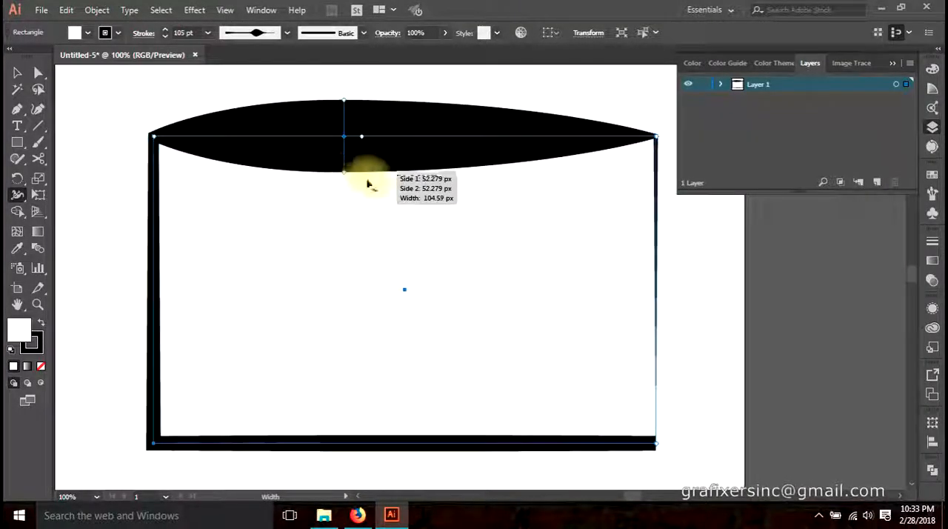
Deselect the rectangle and activate the Width tool again
{"action": "key", "text": "a"}
{"action": "left_click", "coordinate": [366, 252]}
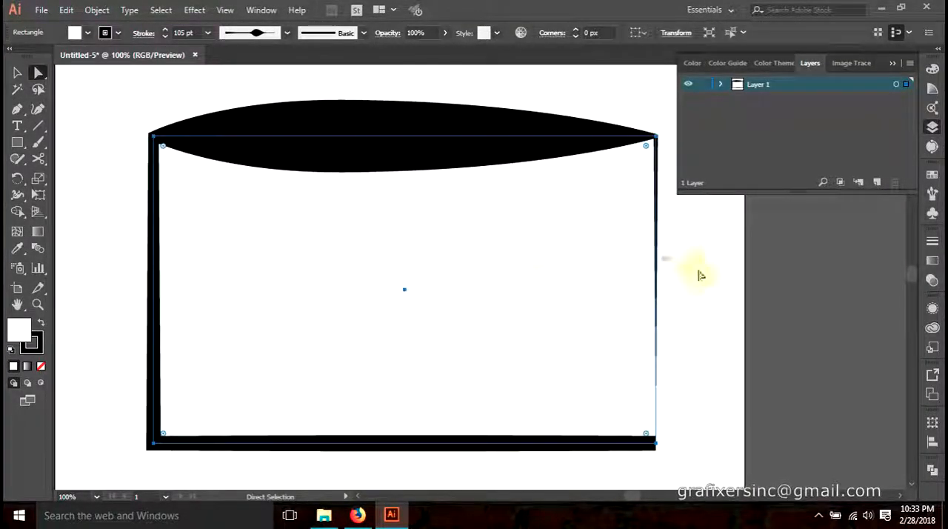
{"action": "left_click", "coordinate": [723, 268]}
{"action": "key", "text": "space"}
{"action": "mouse_move", "coordinate": [548, 251]}
{"action": "left_mouse_down"}
{"action": "mouse_move", "coordinate": [513, 220]}
{"action": "mouse_move", "coordinate": [534, 245]}
{"action": "left_mouse_up"}
{"action": "left_click", "coordinate": [351, 139]}
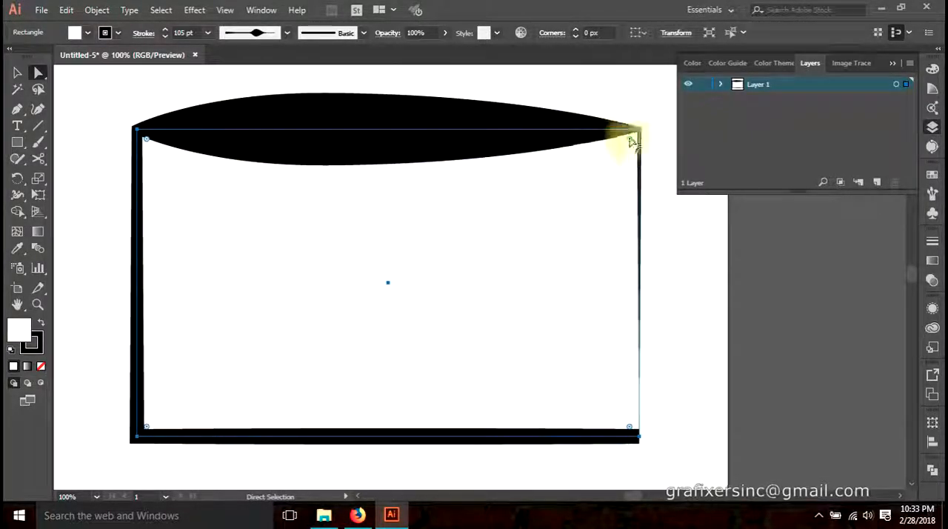
{"action": "left_click", "coordinate": [93, 195]}
{"action": "left_click", "coordinate": [18, 195]}
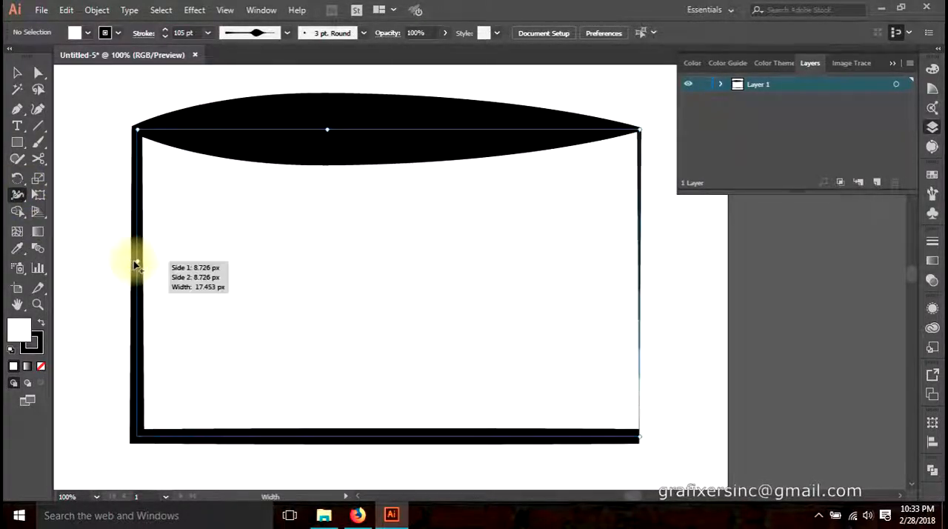
Open the width point on the rectangle's top edge for editing and try total widths of 40 px and 90 px
{"action": "double_click", "coordinate": [328, 132]}
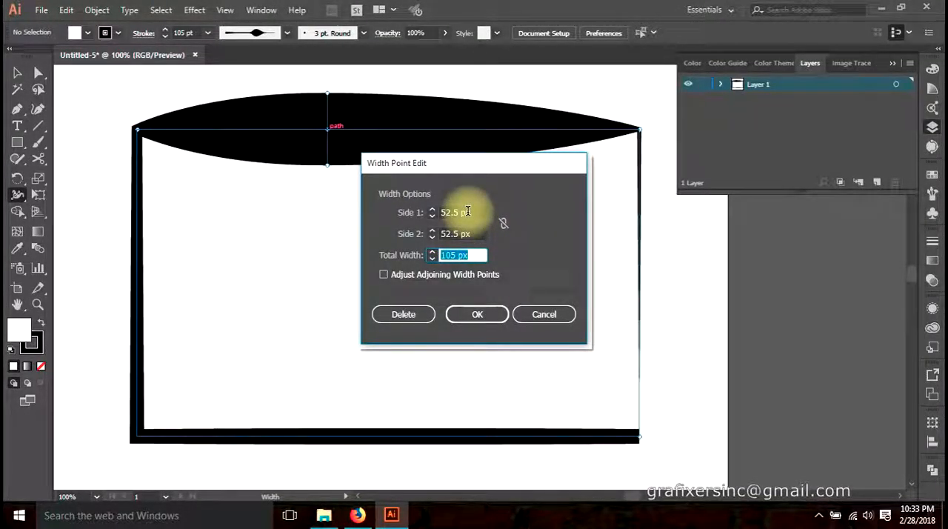
{"action": "left_click_drag", "start_coordinate": [474, 172], "coordinate": [667, 194]}
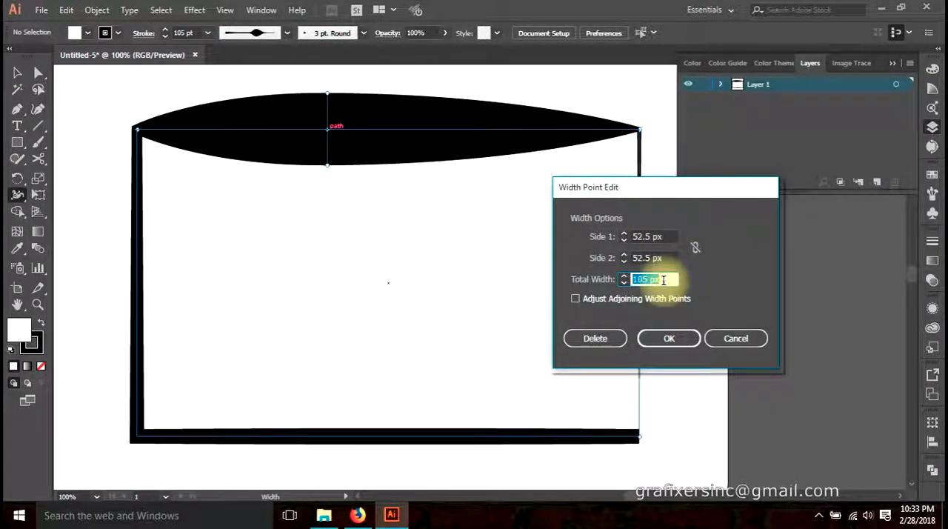
{"action": "scroll", "coordinate": [663, 280], "scroll_direction": "down", "scroll_amount": 7}
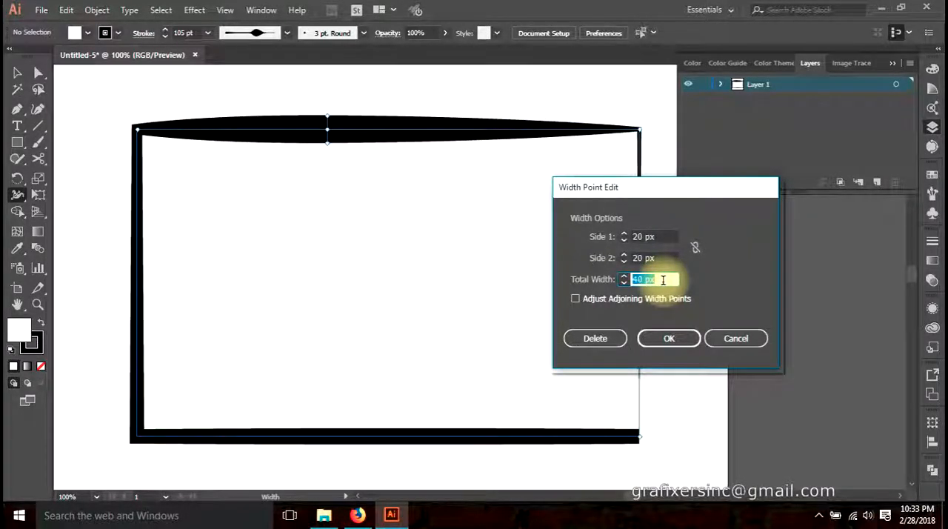
{"action": "scroll", "coordinate": [663, 280], "scroll_direction": "up", "scroll_amount": 5}
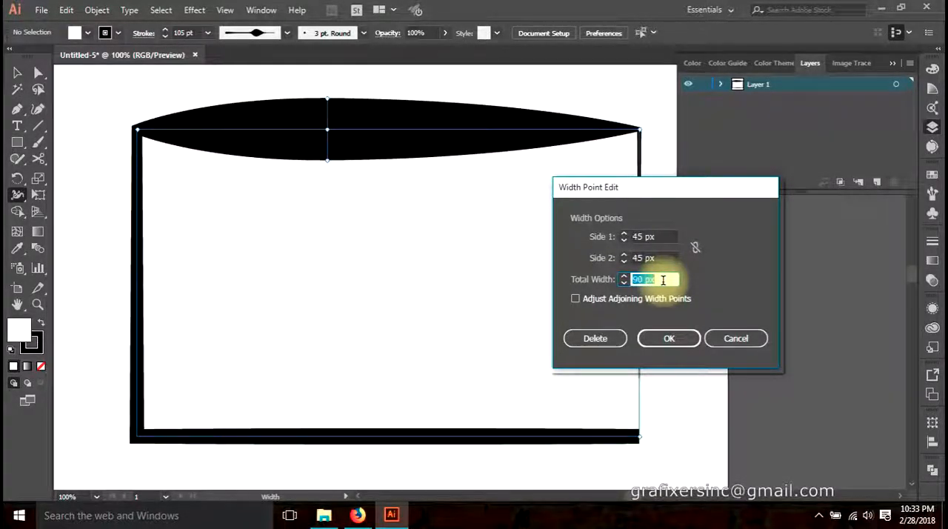
Link the width point's two sides and set both sides proportionally to 40 px
{"action": "left_click", "coordinate": [695, 247]}
{"action": "left_click", "coordinate": [652, 236]}
{"action": "scroll", "coordinate": [663, 234], "scroll_direction": "up", "scroll_amount": 1}
{"action": "scroll", "coordinate": [663, 234], "scroll_direction": "up", "scroll_amount": 2}
{"action": "scroll", "coordinate": [663, 234], "scroll_direction": "down", "scroll_amount": 4}
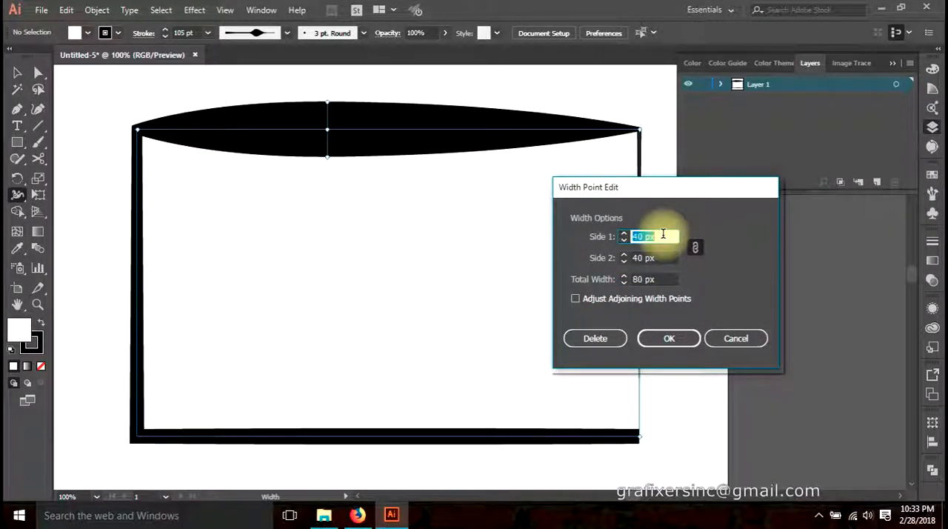
Unlink the width point's sides and vary Side 1 on its own, ending at 20 px
{"action": "left_click", "coordinate": [695, 246]}
{"action": "left_click", "coordinate": [652, 237]}
{"action": "scroll", "coordinate": [652, 236], "scroll_direction": "up", "scroll_amount": 2}
{"action": "scroll", "coordinate": [651, 237], "scroll_direction": "up", "scroll_amount": 4}
{"action": "scroll", "coordinate": [652, 236], "scroll_direction": "down", "scroll_amount": 5}
{"action": "scroll", "coordinate": [652, 236], "scroll_direction": "up", "scroll_amount": 4}
{"action": "scroll", "coordinate": [652, 236], "scroll_direction": "down", "scroll_amount": 3}
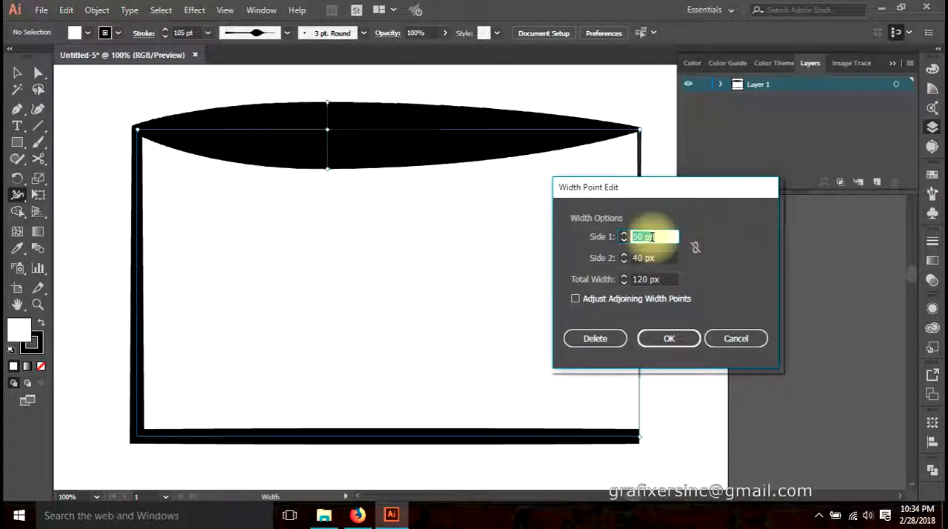
{"action": "scroll", "coordinate": [651, 237], "scroll_direction": "down", "scroll_amount": 4}
Set the width point's Side 2 to 110 px and Side 1 to 80 px independently
{"action": "left_click", "coordinate": [656, 257]}
{"action": "scroll", "coordinate": [656, 255], "scroll_direction": "down", "scroll_amount": 4}
{"action": "scroll", "coordinate": [656, 256], "scroll_direction": "up", "scroll_amount": 10}
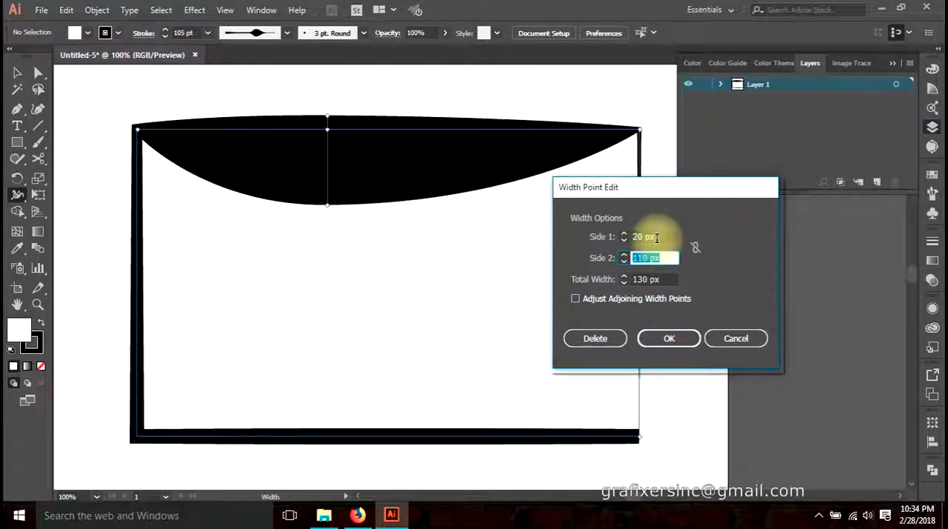
{"action": "scroll", "coordinate": [656, 237], "scroll_direction": "up", "scroll_amount": 6}
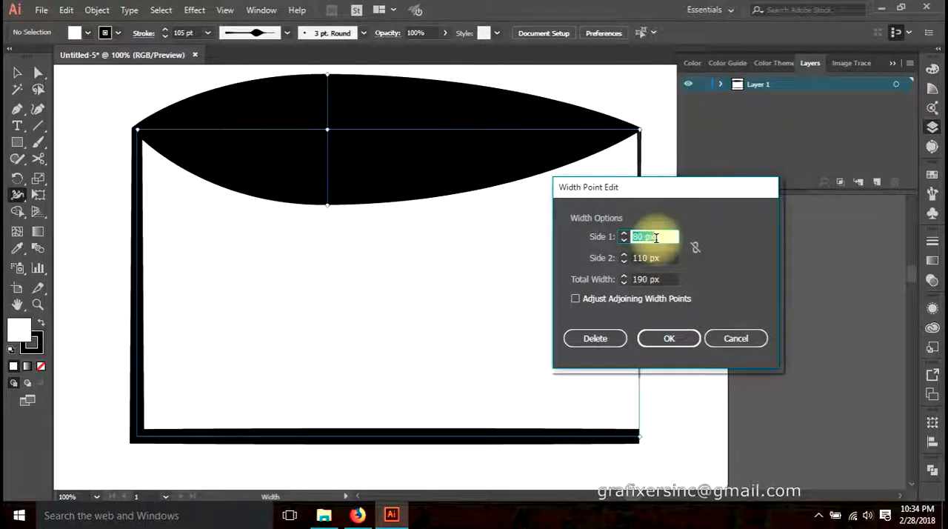
{"action": "scroll", "coordinate": [662, 236], "scroll_direction": "down", "scroll_amount": 2}
{"action": "scroll", "coordinate": [662, 236], "scroll_direction": "up", "scroll_amount": 3}
{"action": "scroll", "coordinate": [662, 237], "scroll_direction": "down", "scroll_amount": 4}
{"action": "scroll", "coordinate": [663, 236], "scroll_direction": "up", "scroll_amount": 3}
Relink the sides, scale them proportionally to 60 px and 82.5 px, and apply with Adjust Adjoining Width Points enabled
{"action": "left_click", "coordinate": [696, 247]}
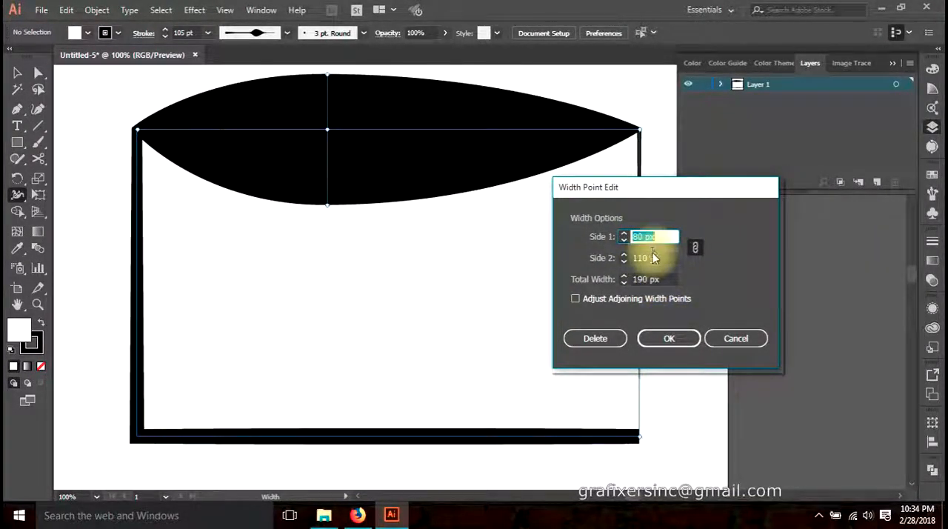
{"action": "scroll", "coordinate": [660, 236], "scroll_direction": "down", "scroll_amount": 1}
{"action": "scroll", "coordinate": [660, 236], "scroll_direction": "down", "scroll_amount": 1}
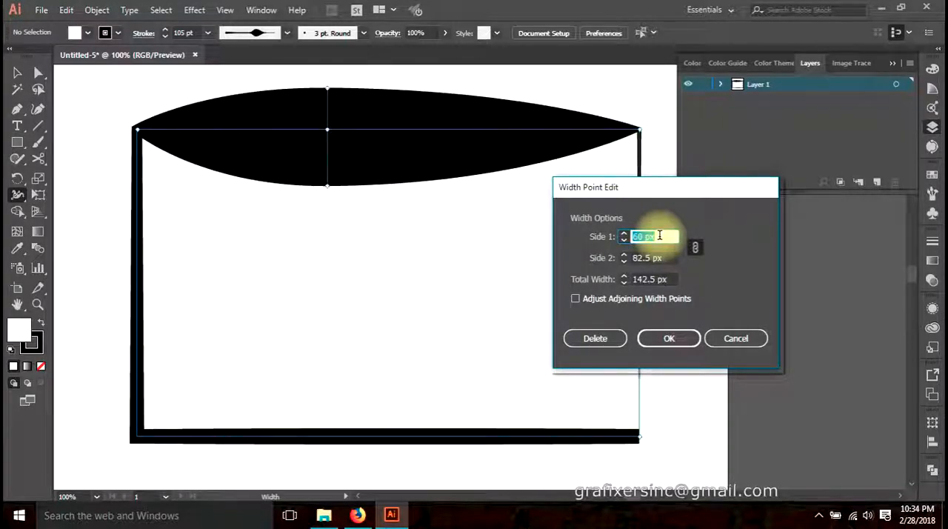
{"action": "left_click", "coordinate": [628, 297]}
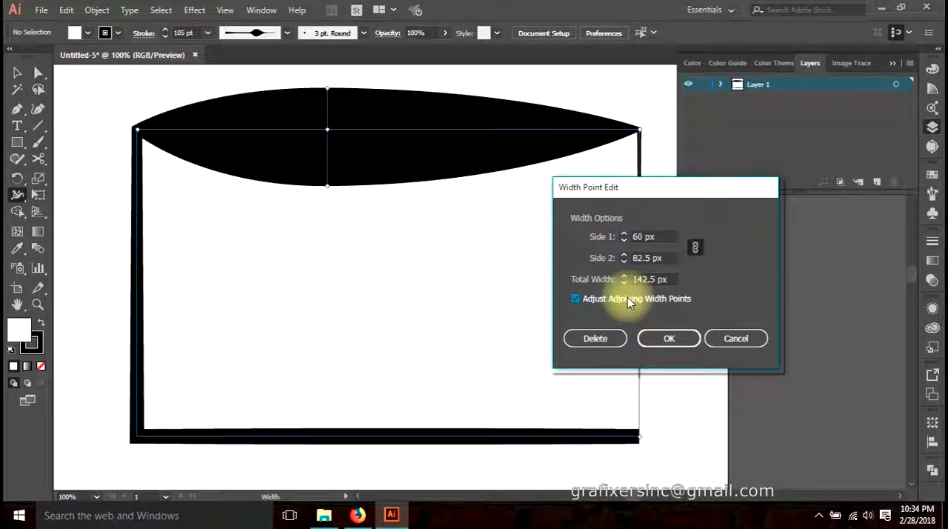
{"action": "left_click", "coordinate": [669, 336]}
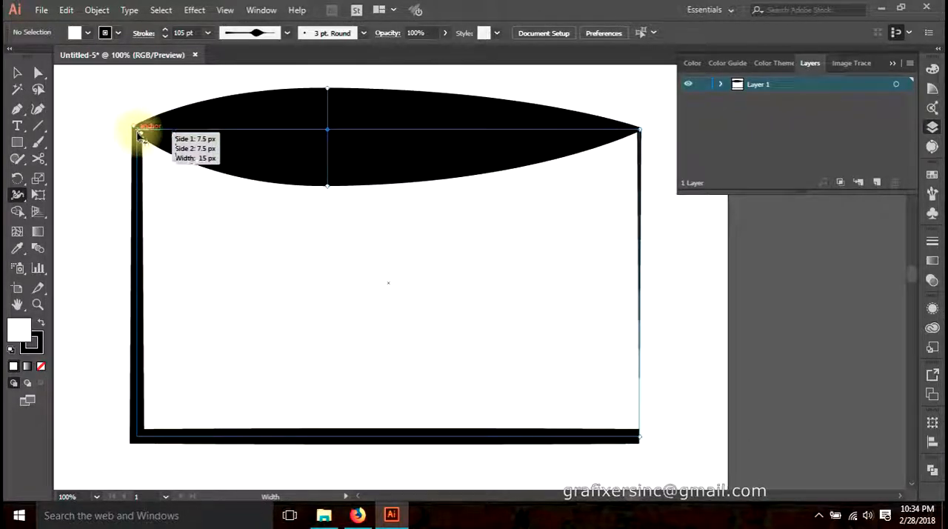
Use the Width tool to widen the stroke at the rectangle's top-left corner and around the middle of its right edge
{"action": "left_click_drag", "start_coordinate": [140, 135], "coordinate": [164, 157]}
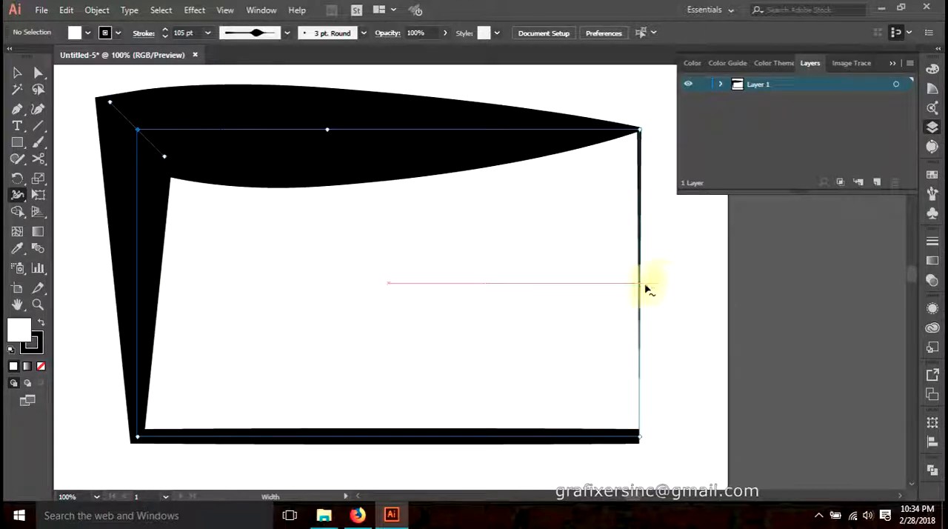
{"action": "left_click_drag", "start_coordinate": [641, 296], "coordinate": [595, 296]}
{"action": "key", "text": "v"}
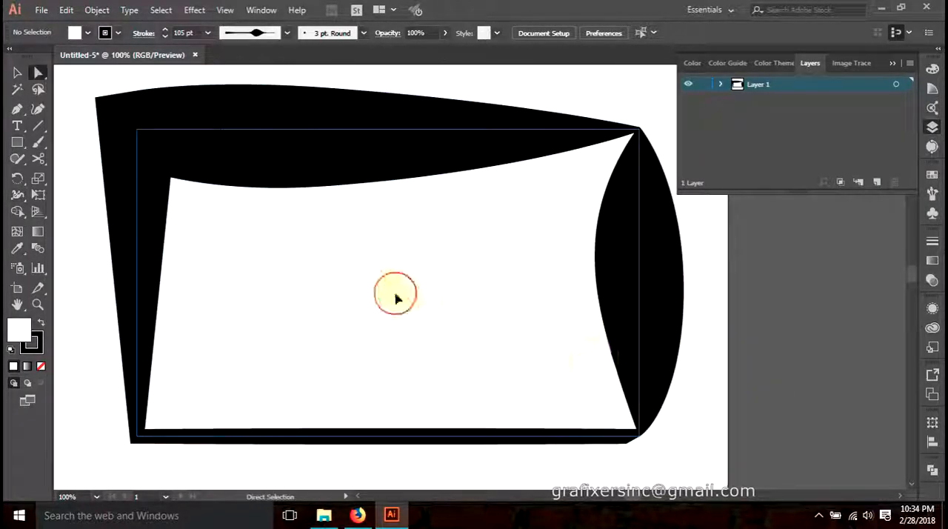
Select the rectangle and delete it from the artboard
{"action": "left_click", "coordinate": [398, 298]}
{"action": "scroll", "coordinate": [406, 299], "scroll_direction": "down", "scroll_amount": 1}
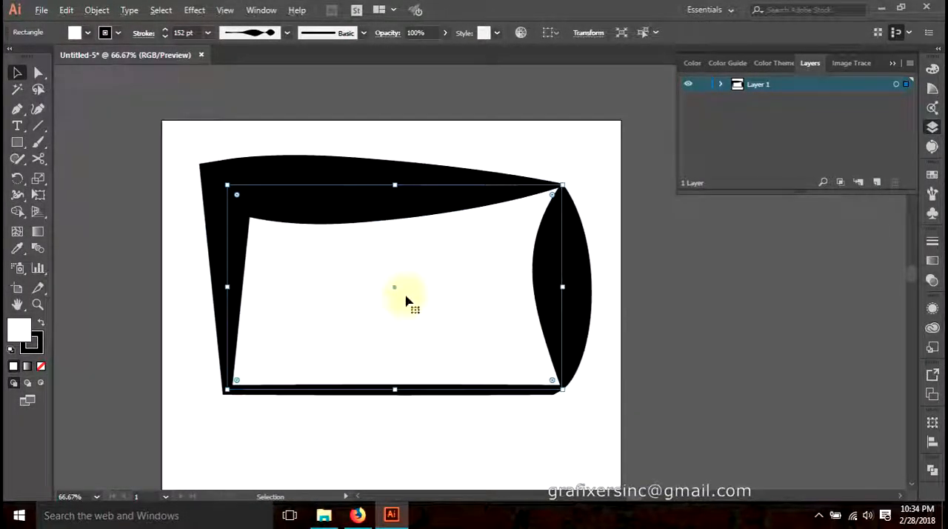
{"action": "left_click_drag", "start_coordinate": [407, 299], "coordinate": [380, 303]}
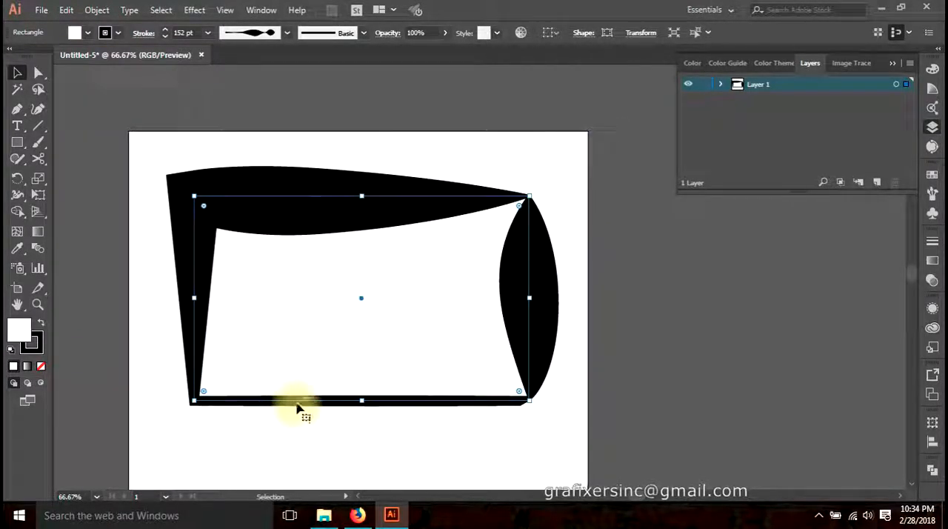
{"action": "key", "text": "Delete"}
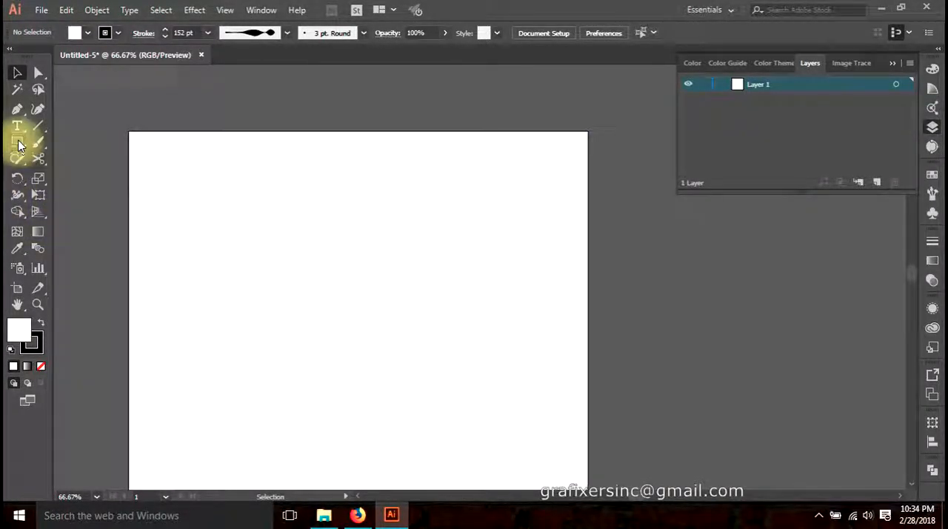
Activate the Pencil tool and set its Fidelity to the smoothest level
{"action": "left_click_drag", "start_coordinate": [17, 163], "coordinate": [70, 176]}
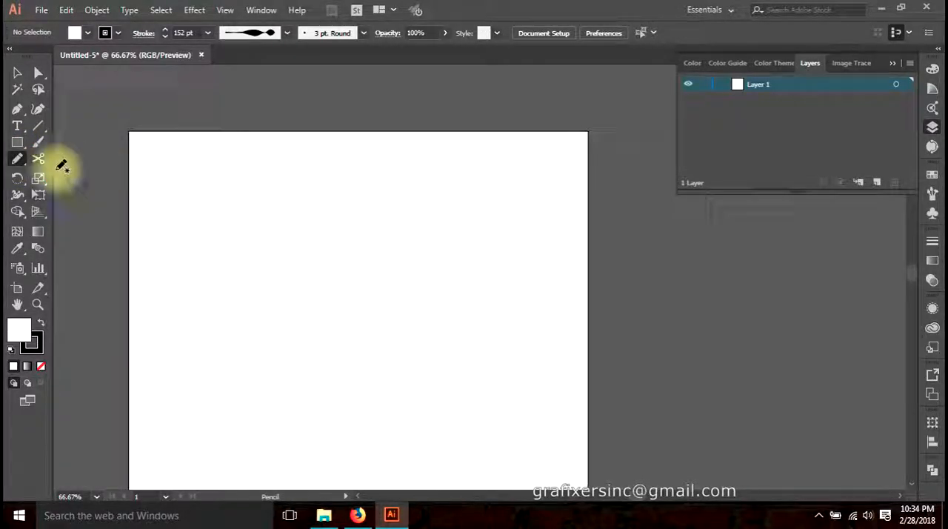
{"action": "mouse_move", "coordinate": [17, 162]}
{"action": "left_mouse_down"}
{"action": "mouse_move", "coordinate": [75, 202]}
{"action": "mouse_move", "coordinate": [82, 176]}
{"action": "left_mouse_up"}
{"action": "key", "text": "Return"}
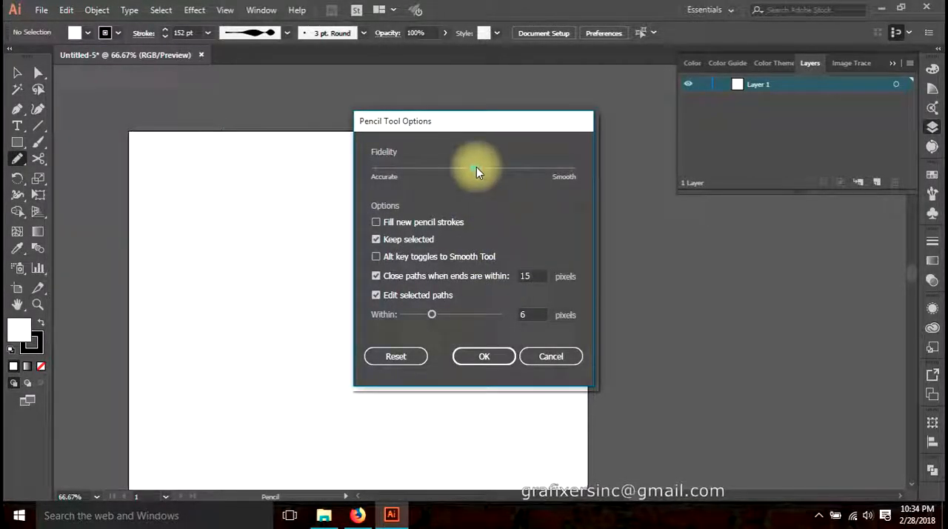
{"action": "left_click_drag", "start_coordinate": [480, 169], "coordinate": [646, 168]}
{"action": "left_click", "coordinate": [482, 357]}
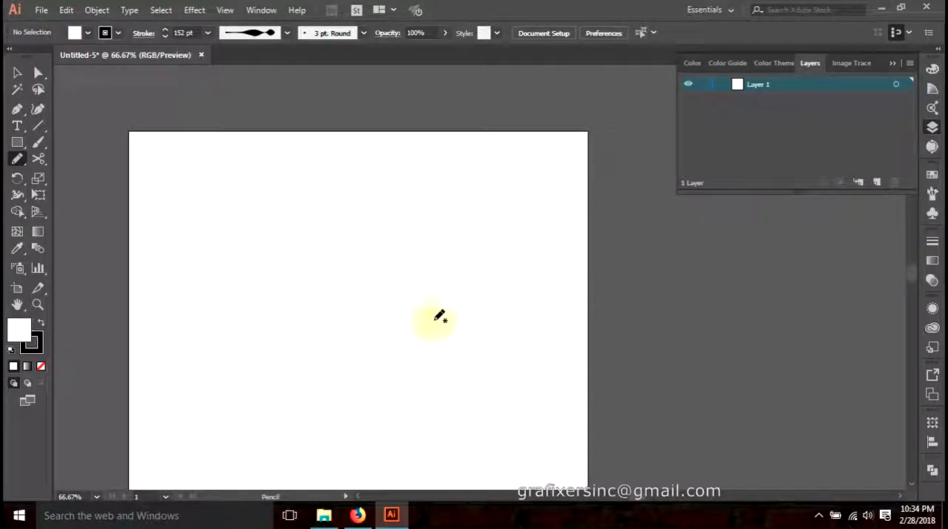
Draw a trial looping curve across the artboard with the Pencil tool and delete it
{"action": "left_click_drag", "start_coordinate": [326, 341], "coordinate": [368, 297]}
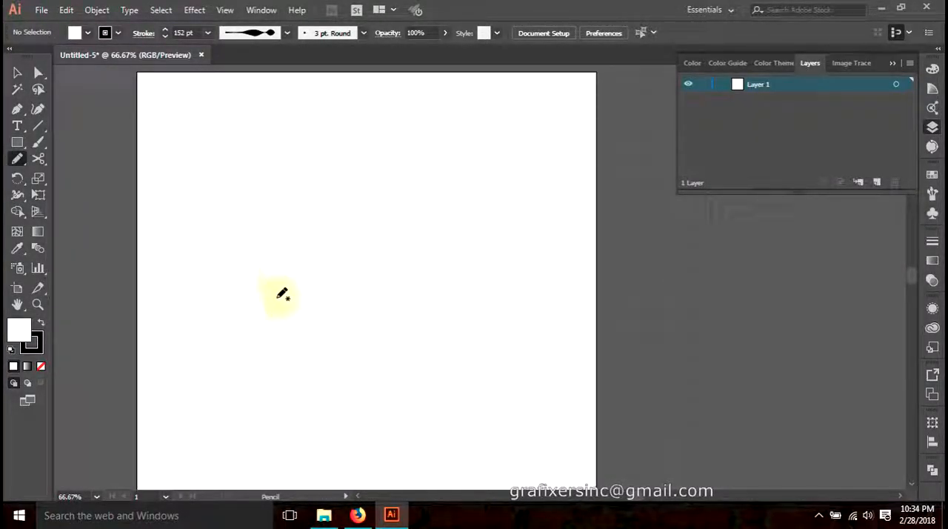
{"action": "mouse_move", "coordinate": [316, 259]}
{"action": "left_mouse_down"}
{"action": "mouse_move", "coordinate": [413, 170]}
{"action": "mouse_move", "coordinate": [370, 138]}
{"action": "left_mouse_up"}
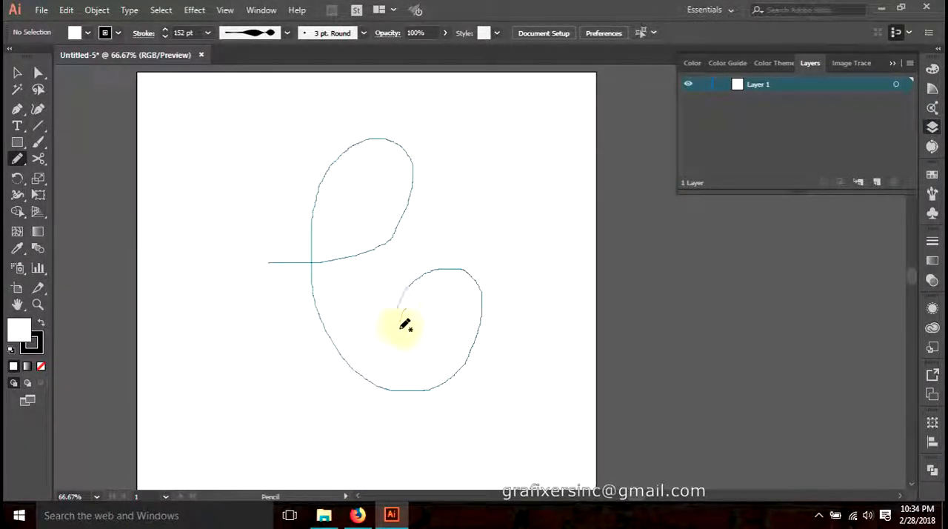
{"action": "mouse_move", "coordinate": [504, 437]}
{"action": "left_mouse_down"}
{"action": "mouse_move", "coordinate": [468, 504]}
{"action": "mouse_move", "coordinate": [355, 449]}
{"action": "mouse_move", "coordinate": [394, 411]}
{"action": "mouse_move", "coordinate": [377, 455]}
{"action": "left_mouse_up"}
{"action": "left_click_drag", "start_coordinate": [381, 417], "coordinate": [300, 371]}
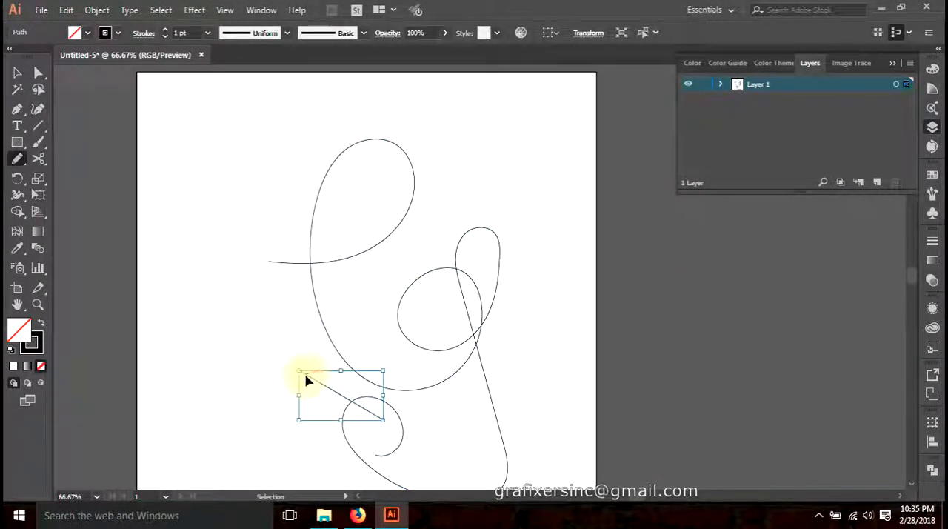
{"action": "key", "text": "ctrl+z"}
{"action": "left_click_drag", "start_coordinate": [377, 364], "coordinate": [345, 343]}
{"action": "key", "text": "Delete"}
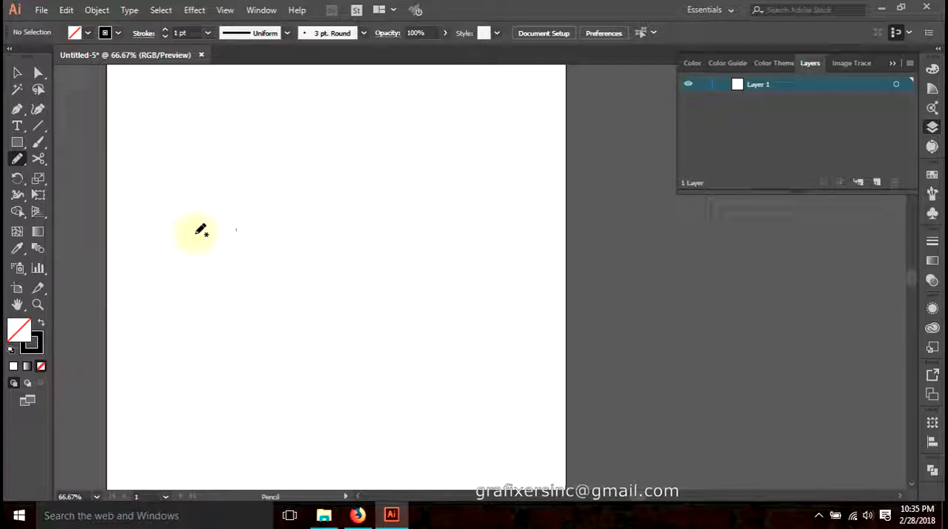
Draw an S-shaped flourish with a top loop and curled ends using the Pencil tool
{"action": "mouse_move", "coordinate": [271, 299]}
{"action": "left_mouse_down"}
{"action": "mouse_move", "coordinate": [274, 257]}
{"action": "mouse_move", "coordinate": [236, 272]}
{"action": "mouse_move", "coordinate": [257, 320]}
{"action": "mouse_move", "coordinate": [351, 279]}
{"action": "left_mouse_up"}
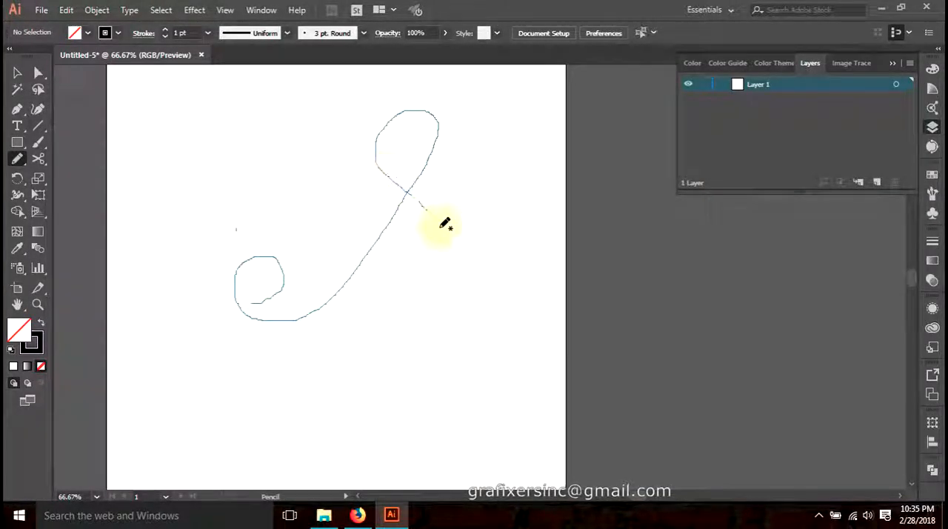
{"action": "mouse_move", "coordinate": [408, 240]}
{"action": "left_mouse_down"}
{"action": "mouse_move", "coordinate": [418, 320]}
{"action": "mouse_move", "coordinate": [409, 337]}
{"action": "mouse_move", "coordinate": [518, 353]}
{"action": "left_mouse_up"}
{"action": "scroll", "coordinate": [417, 300], "scroll_direction": "up", "scroll_amount": 1}
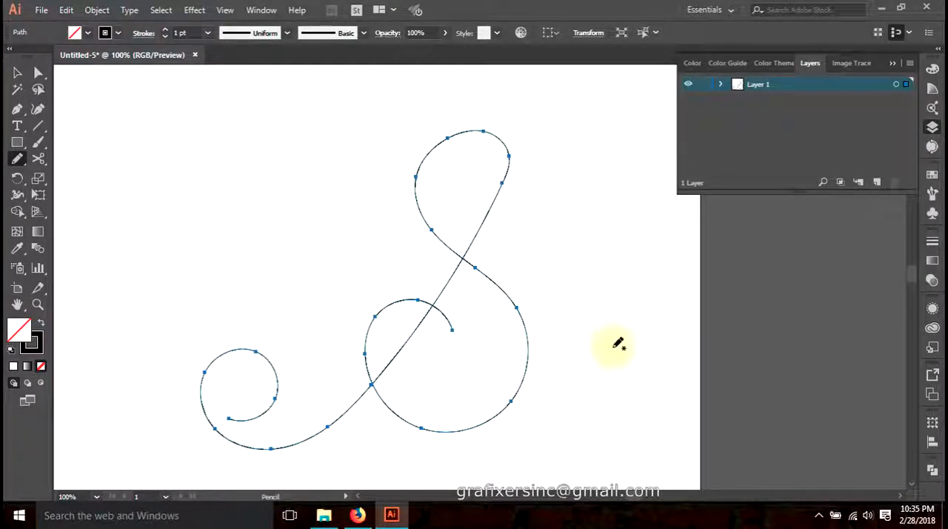
Set the S-shaped flourish's stroke weight to 13 pt and deselect it
{"action": "left_click", "coordinate": [184, 33]}
{"action": "scroll", "coordinate": [184, 33], "scroll_direction": "up", "scroll_amount": 3}
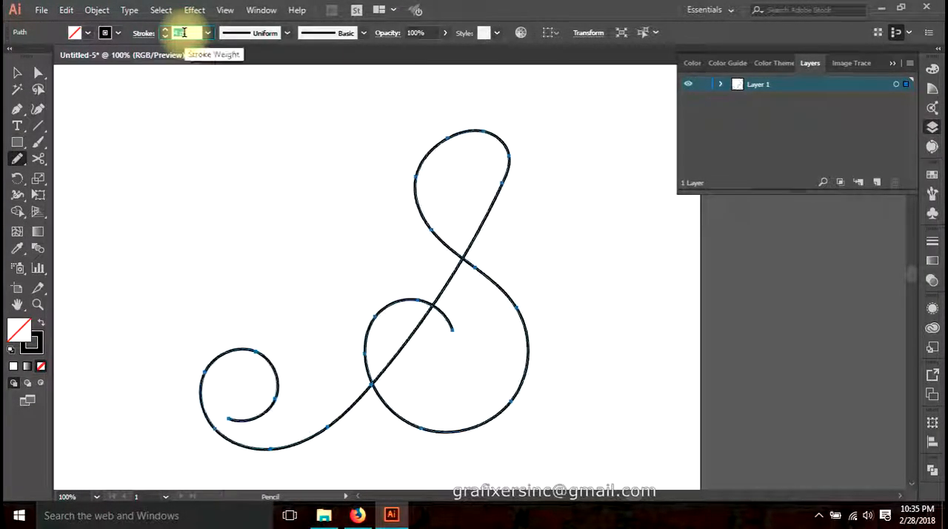
{"action": "scroll", "coordinate": [184, 33], "scroll_direction": "up", "scroll_amount": 10}
{"action": "left_click", "coordinate": [17, 73]}
{"action": "left_click", "coordinate": [199, 160]}
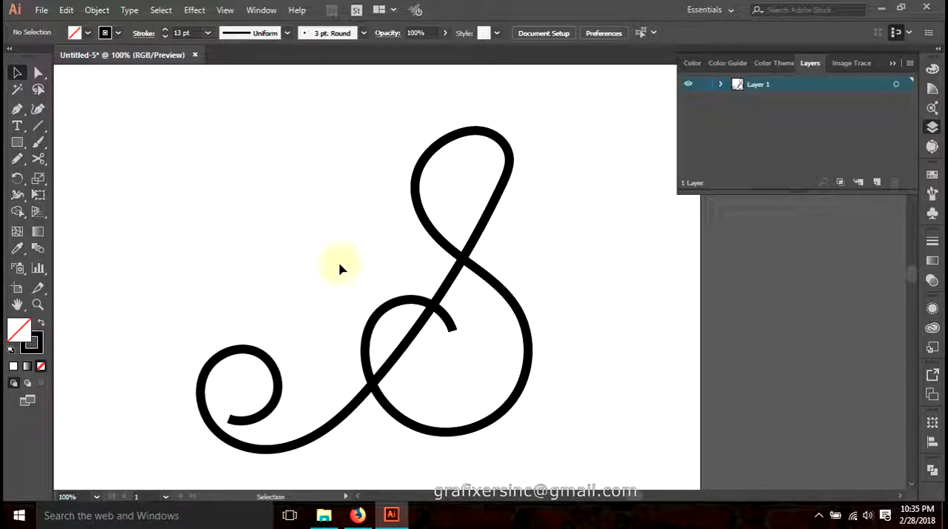
Try the elliptical Width Profile 1 and the one-end-heavy Width Profile 5 on the flourish's stroke
{"action": "left_click", "coordinate": [523, 386]}
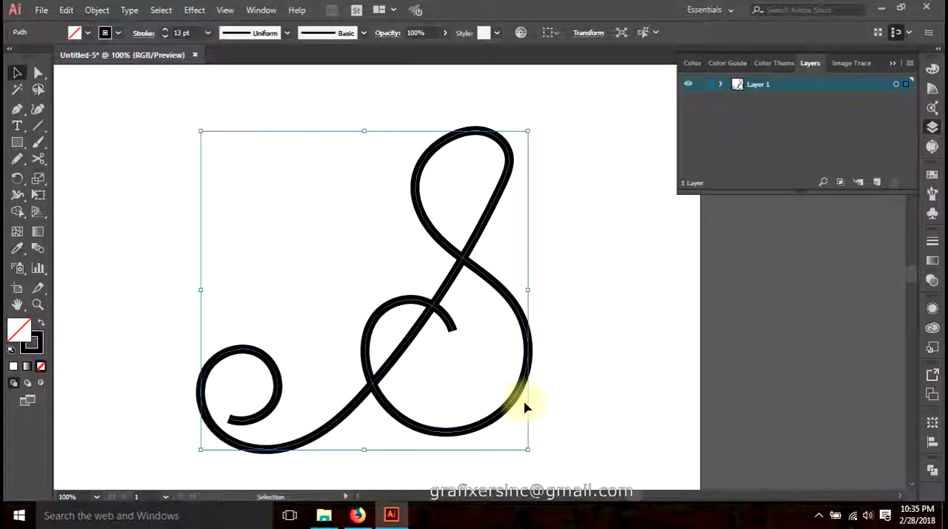
{"action": "left_click", "coordinate": [286, 34]}
{"action": "left_click", "coordinate": [241, 76]}
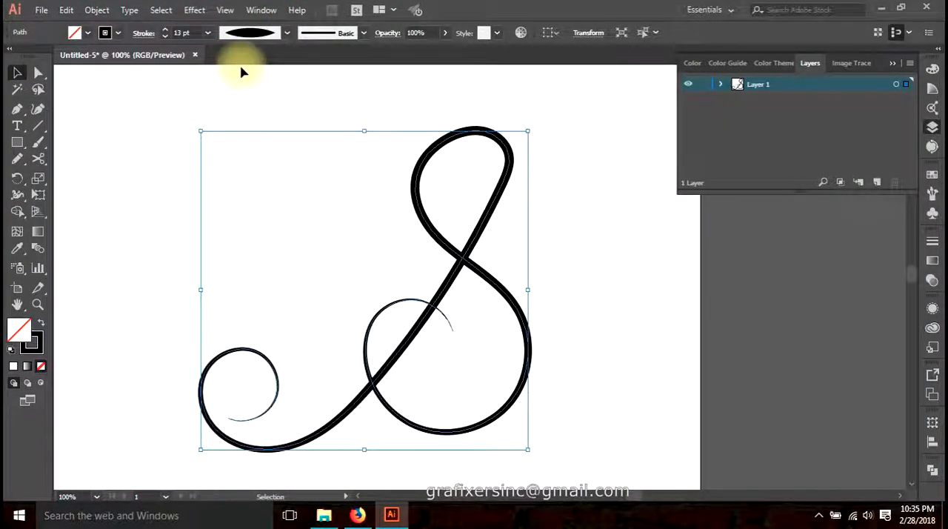
{"action": "left_click", "coordinate": [312, 202]}
{"action": "left_click", "coordinate": [267, 33]}
{"action": "left_click", "coordinate": [359, 194]}
{"action": "key", "text": "ctrl+a"}
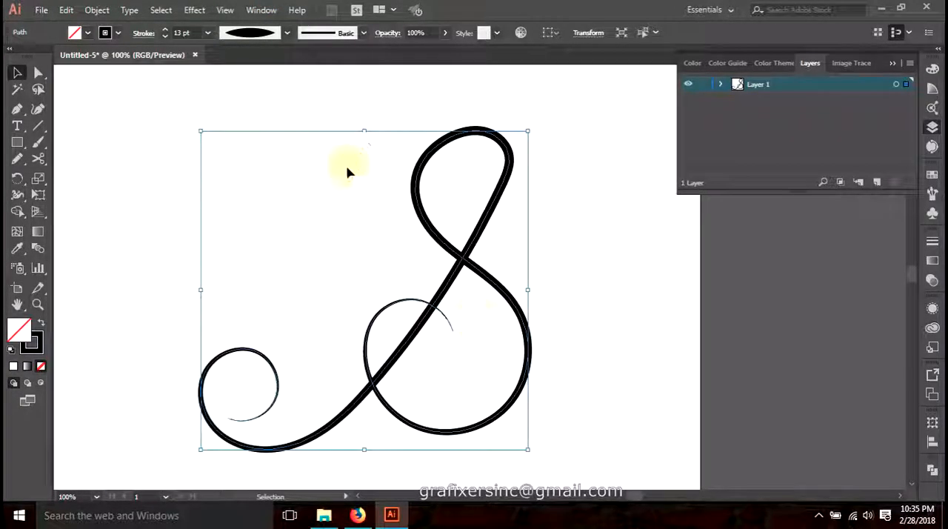
{"action": "left_click", "coordinate": [286, 34]}
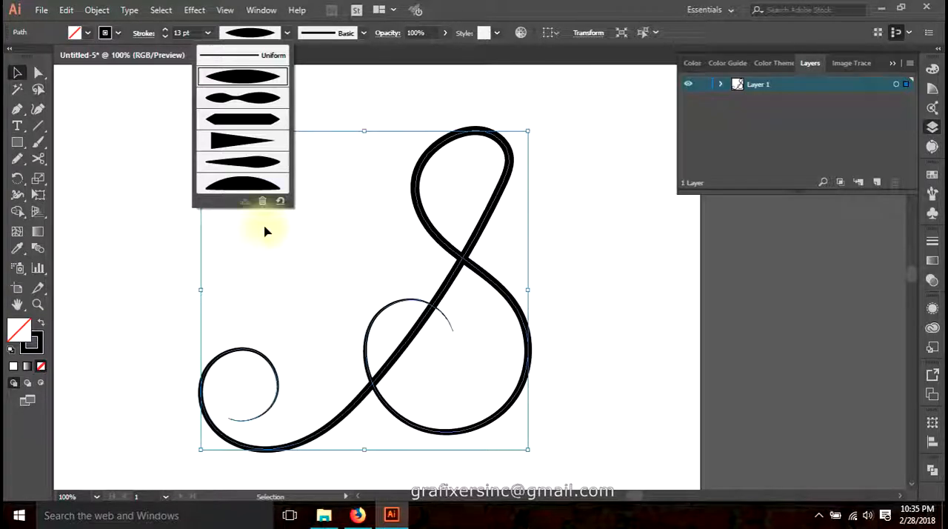
{"action": "left_click", "coordinate": [260, 145]}
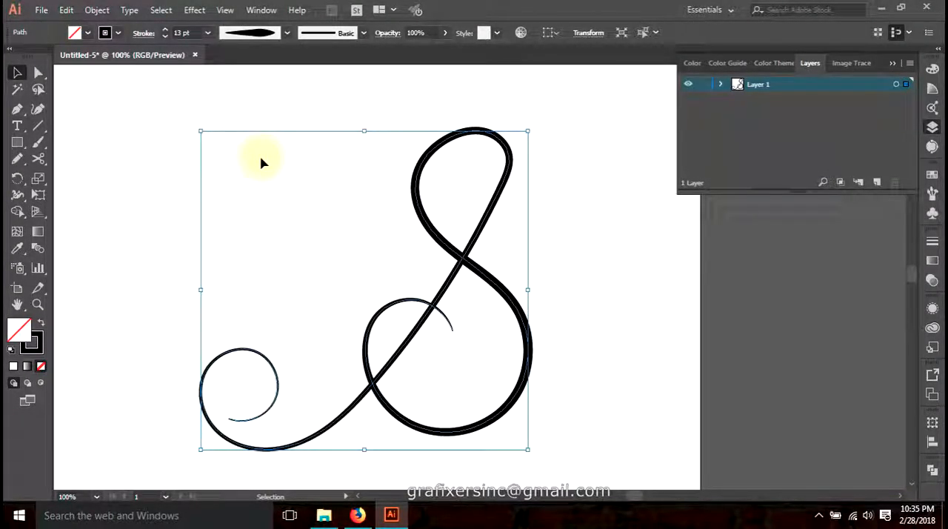
Return the flourish's stroke to the Uniform width profile and activate the Width tool
{"action": "left_click", "coordinate": [278, 32]}
{"action": "left_click", "coordinate": [245, 56]}
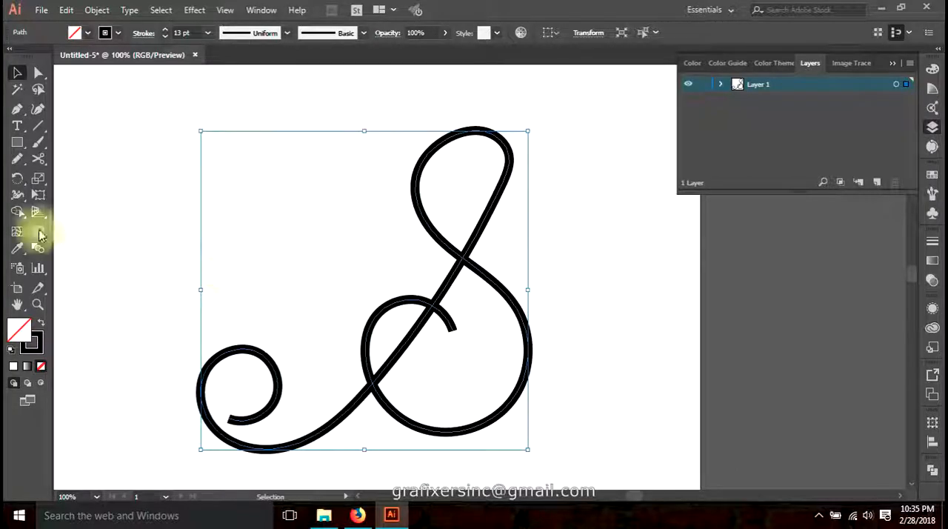
{"action": "left_click", "coordinate": [17, 194]}
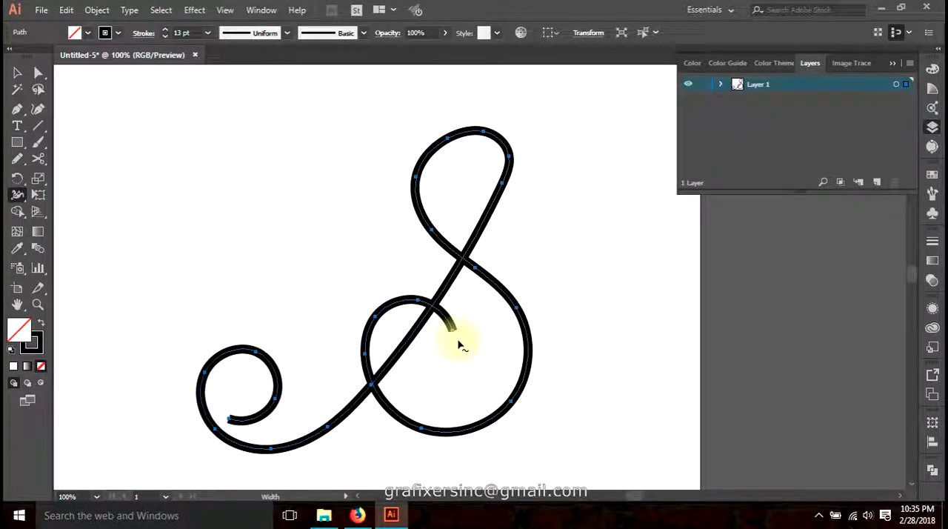
Smooth the top loop and the right side of the lower bowl on the S flourish with the Smooth tool
{"action": "left_click", "coordinate": [17, 71]}
{"action": "left_click_drag", "start_coordinate": [17, 158], "coordinate": [89, 189]}
{"action": "mouse_move", "coordinate": [451, 328]}
{"action": "left_mouse_down"}
{"action": "mouse_move", "coordinate": [432, 304]}
{"action": "mouse_move", "coordinate": [404, 300]}
{"action": "mouse_move", "coordinate": [366, 323]}
{"action": "mouse_move", "coordinate": [370, 380]}
{"action": "mouse_move", "coordinate": [396, 432]}
{"action": "left_mouse_up"}
{"action": "mouse_move", "coordinate": [500, 290]}
{"action": "left_mouse_down"}
{"action": "mouse_move", "coordinate": [424, 211]}
{"action": "mouse_move", "coordinate": [429, 153]}
{"action": "mouse_move", "coordinate": [463, 120]}
{"action": "mouse_move", "coordinate": [502, 119]}
{"action": "mouse_move", "coordinate": [512, 154]}
{"action": "mouse_move", "coordinate": [491, 208]}
{"action": "mouse_move", "coordinate": [486, 132]}
{"action": "mouse_move", "coordinate": [522, 158]}
{"action": "left_mouse_up"}
{"action": "key", "text": "ctrl+z"}
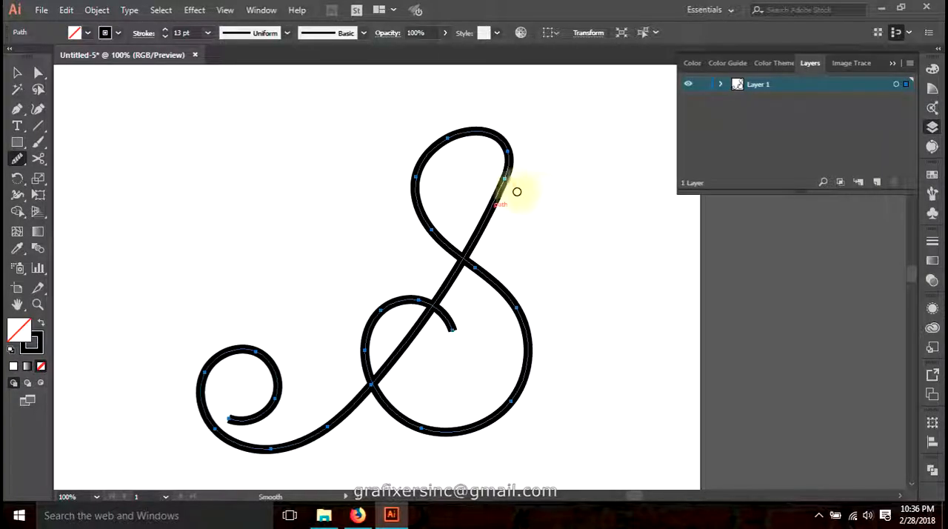
{"action": "mouse_move", "coordinate": [419, 156]}
{"action": "left_mouse_down"}
{"action": "mouse_move", "coordinate": [430, 245]}
{"action": "mouse_move", "coordinate": [502, 296]}
{"action": "mouse_move", "coordinate": [468, 263]}
{"action": "mouse_move", "coordinate": [527, 385]}
{"action": "mouse_move", "coordinate": [546, 397]}
{"action": "left_mouse_up"}
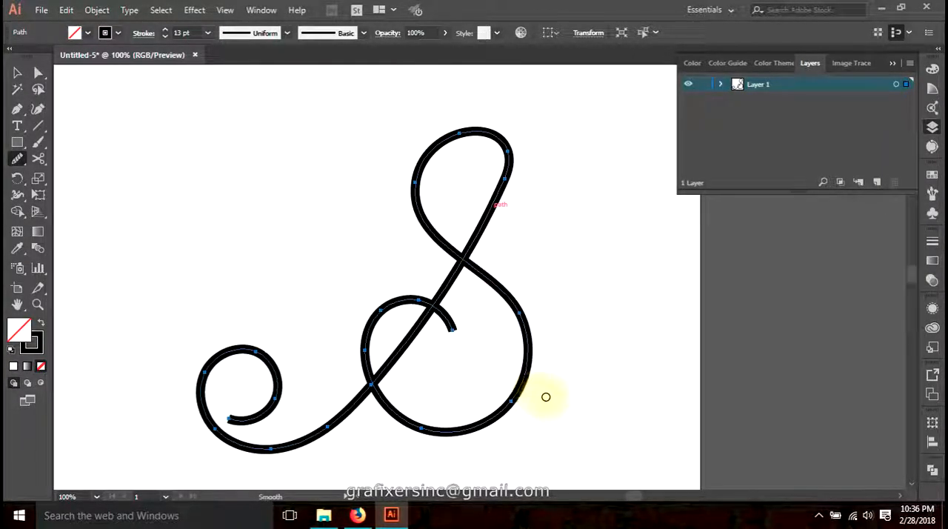
Smooth the flourish's inner curl, lower bowl and outer left curl, leaving the path deselected
{"action": "mouse_move", "coordinate": [435, 306]}
{"action": "left_mouse_down"}
{"action": "mouse_move", "coordinate": [378, 309]}
{"action": "mouse_move", "coordinate": [371, 368]}
{"action": "left_mouse_up"}
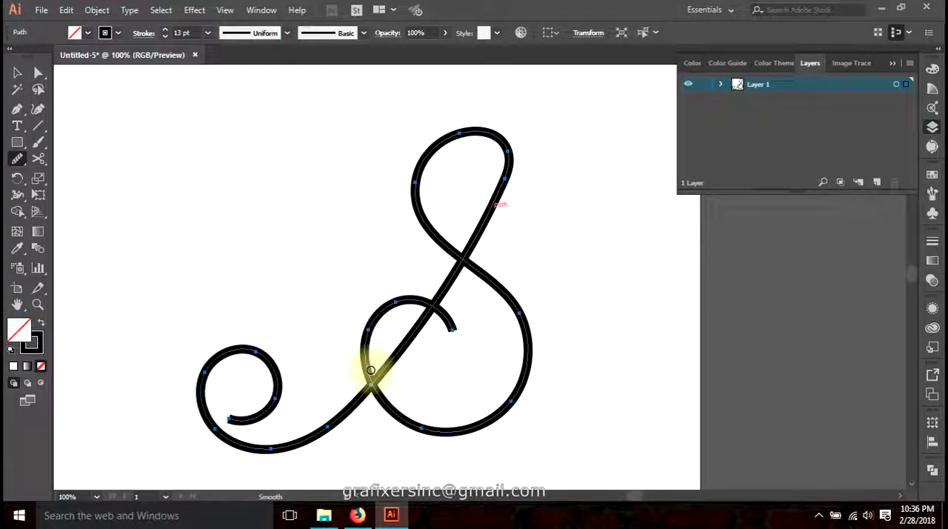
{"action": "mouse_move", "coordinate": [417, 298]}
{"action": "left_mouse_down"}
{"action": "mouse_move", "coordinate": [371, 299]}
{"action": "mouse_move", "coordinate": [355, 400]}
{"action": "left_mouse_up"}
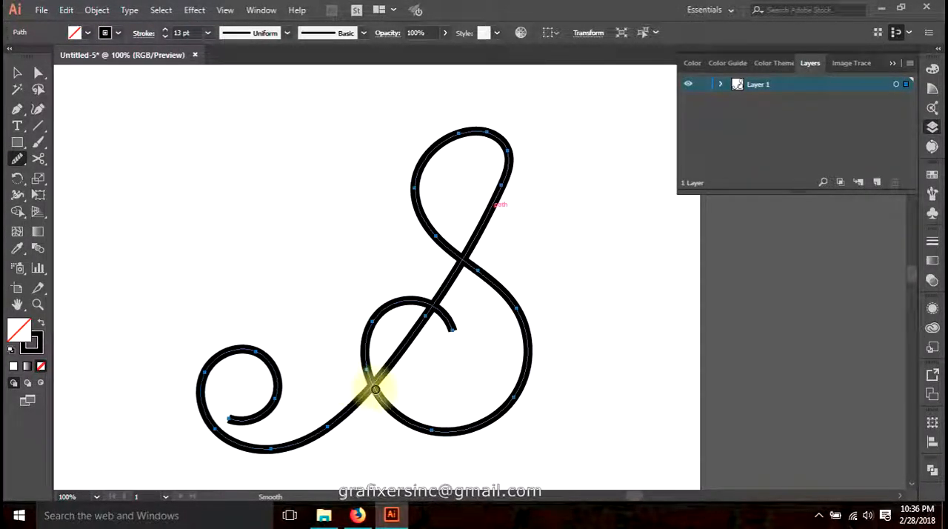
{"action": "mouse_move", "coordinate": [449, 422]}
{"action": "left_mouse_down"}
{"action": "mouse_move", "coordinate": [370, 377]}
{"action": "mouse_move", "coordinate": [338, 417]}
{"action": "mouse_move", "coordinate": [223, 438]}
{"action": "mouse_move", "coordinate": [205, 364]}
{"action": "mouse_move", "coordinate": [277, 392]}
{"action": "mouse_move", "coordinate": [282, 410]}
{"action": "mouse_move", "coordinate": [256, 366]}
{"action": "mouse_move", "coordinate": [217, 355]}
{"action": "mouse_move", "coordinate": [260, 422]}
{"action": "left_mouse_up"}
{"action": "mouse_move", "coordinate": [204, 374]}
{"action": "left_mouse_down"}
{"action": "mouse_move", "coordinate": [267, 363]}
{"action": "mouse_move", "coordinate": [274, 402]}
{"action": "mouse_move", "coordinate": [234, 415]}
{"action": "mouse_move", "coordinate": [250, 426]}
{"action": "mouse_move", "coordinate": [241, 423]}
{"action": "mouse_move", "coordinate": [286, 354]}
{"action": "mouse_move", "coordinate": [191, 366]}
{"action": "mouse_move", "coordinate": [230, 437]}
{"action": "left_mouse_up"}
{"action": "key", "text": "ctrl+z"}
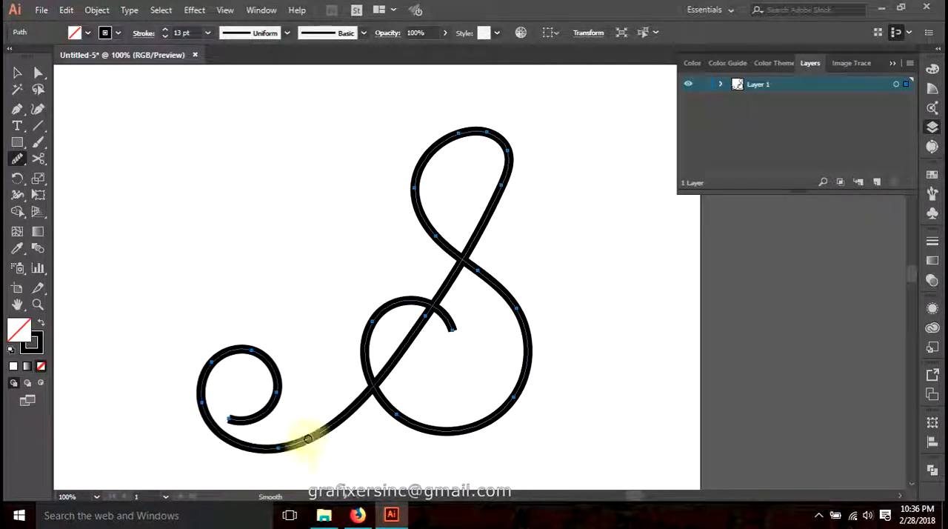
{"action": "key", "text": "a"}
{"action": "left_click", "coordinate": [325, 337]}
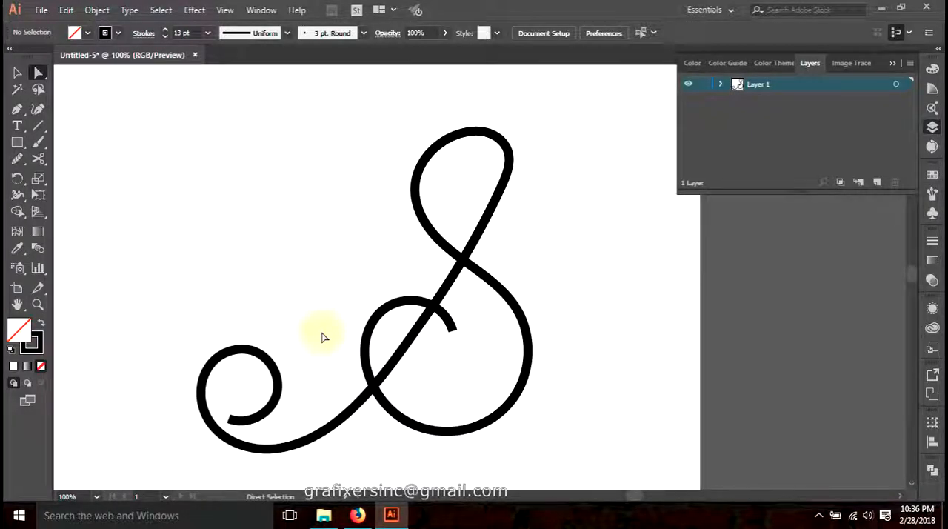
Reselect the flourish, widen its stroke at the top loop to about 26 px with the Width tool and thin it on both sides below
{"action": "key", "text": "v"}
{"action": "left_click", "coordinate": [463, 258]}
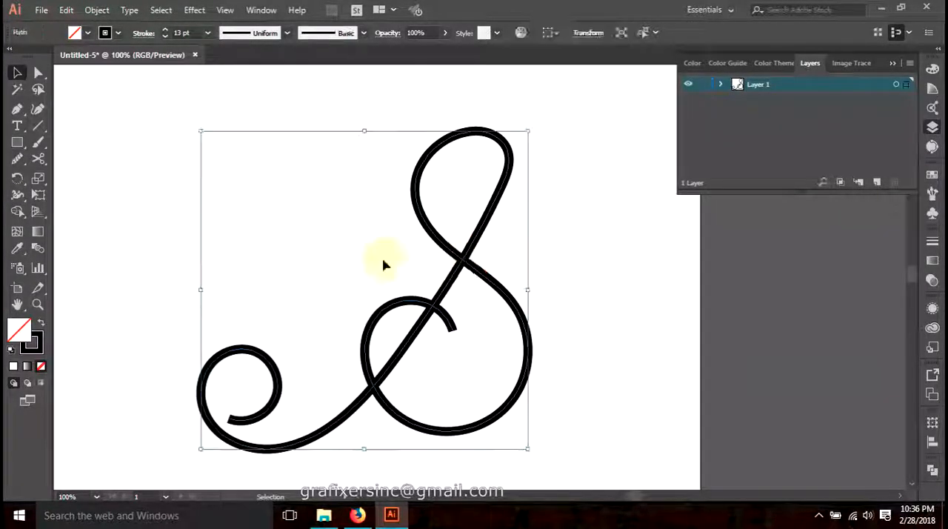
{"action": "left_click", "coordinate": [17, 195]}
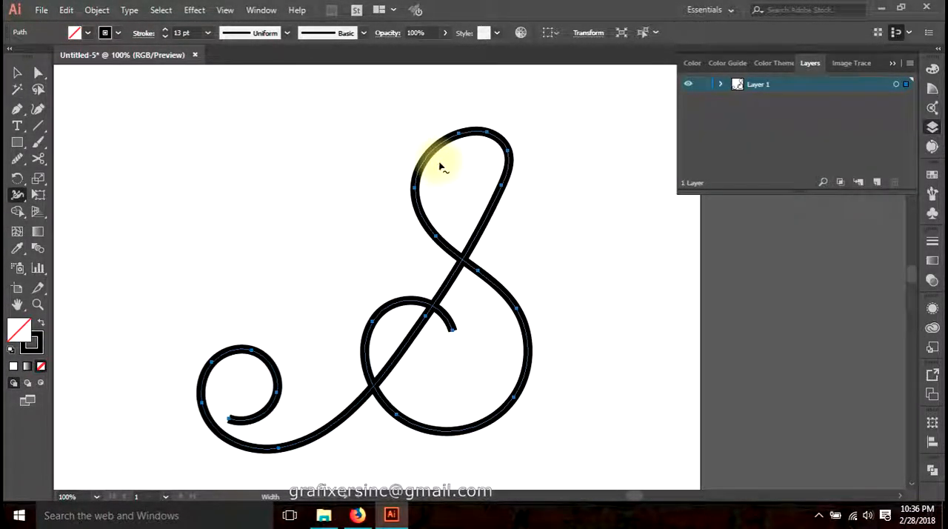
{"action": "left_click_drag", "start_coordinate": [466, 256], "coordinate": [460, 270]}
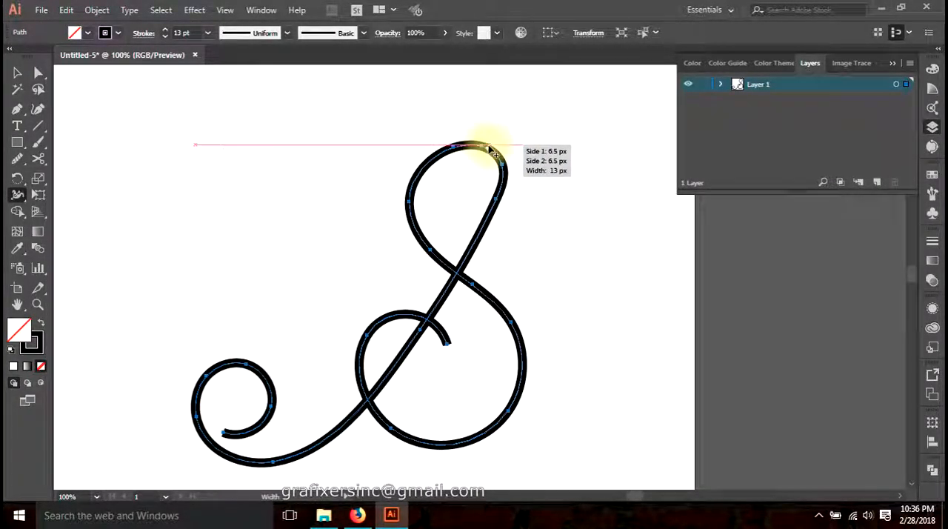
{"action": "left_click_drag", "start_coordinate": [489, 150], "coordinate": [494, 139]}
{"action": "key", "text": "ctrl+z"}
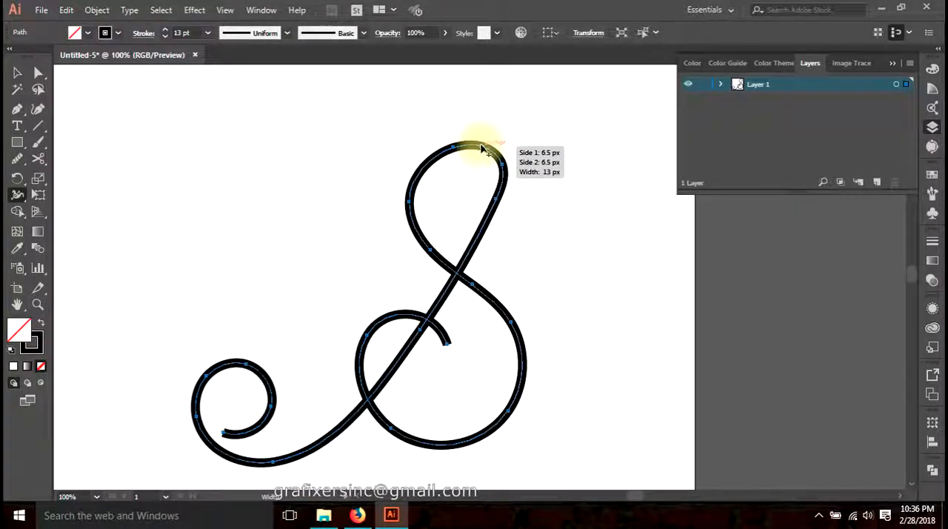
{"action": "left_click_drag", "start_coordinate": [478, 155], "coordinate": [477, 151]}
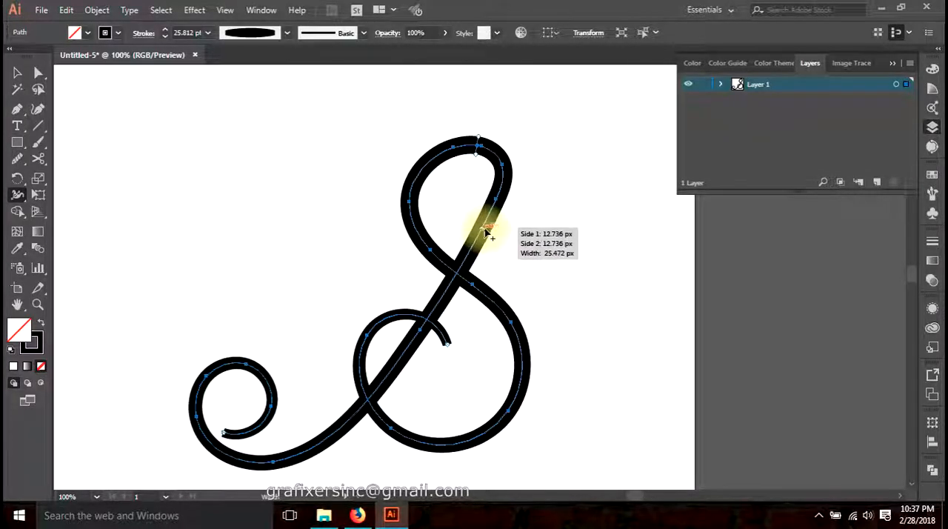
{"action": "left_click_drag", "start_coordinate": [482, 239], "coordinate": [482, 237]}
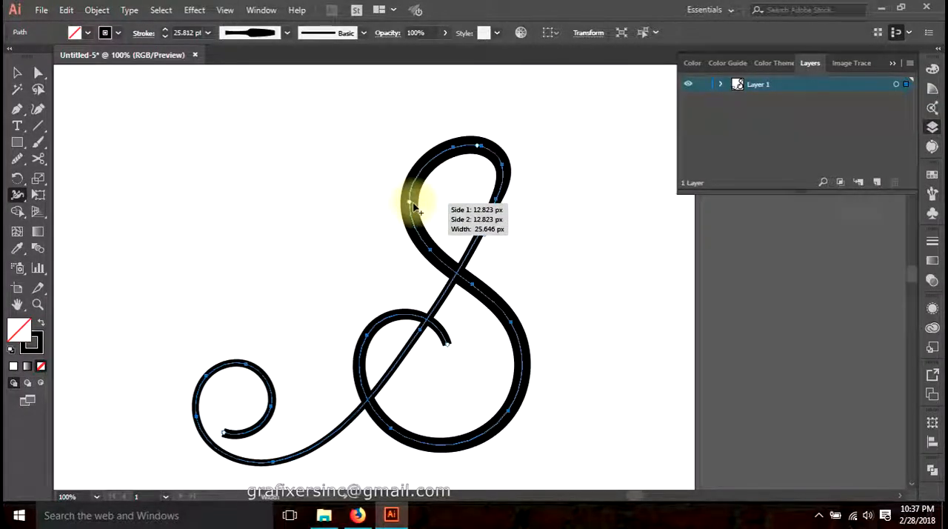
{"action": "left_click_drag", "start_coordinate": [423, 239], "coordinate": [422, 237]}
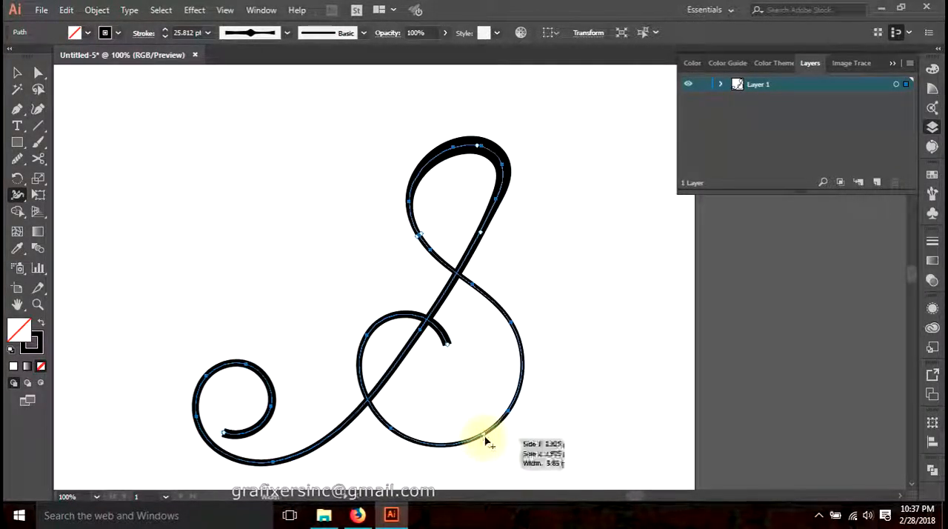
Vary the lower bowl's stroke width: about 28 px at the lower right, thinner at the lower left and thick again over the inner curl
{"action": "left_click_drag", "start_coordinate": [487, 440], "coordinate": [489, 445]}
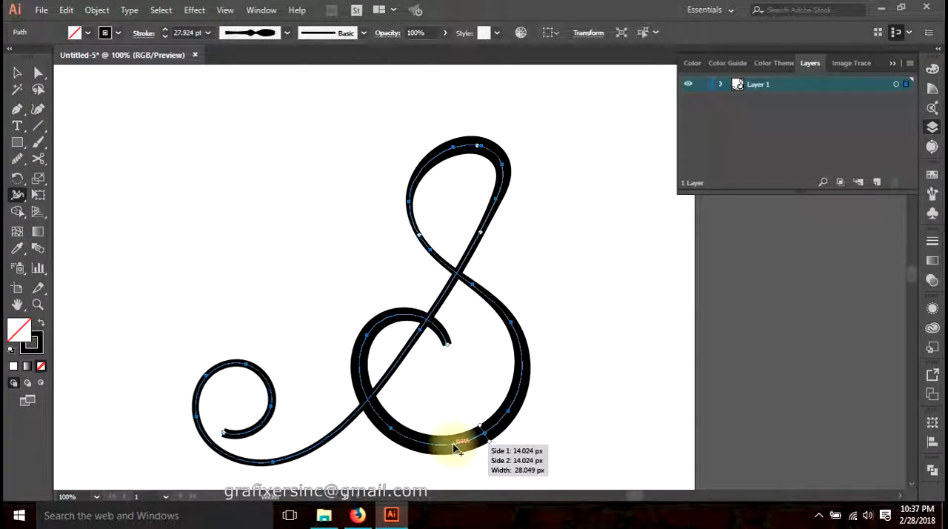
{"action": "left_click_drag", "start_coordinate": [394, 430], "coordinate": [397, 430]}
{"action": "mouse_move", "coordinate": [377, 339]}
{"action": "left_mouse_down"}
{"action": "mouse_move", "coordinate": [381, 322]}
{"action": "mouse_move", "coordinate": [385, 335]}
{"action": "left_mouse_up"}
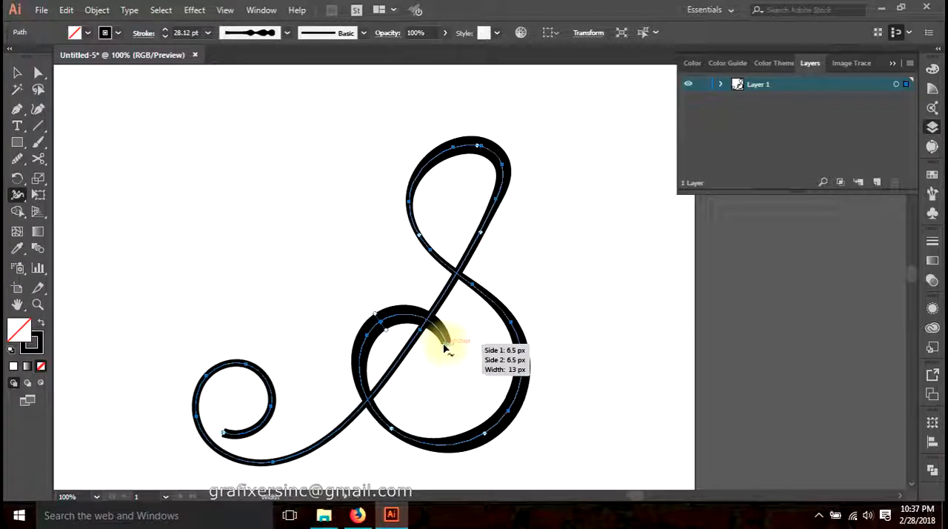
Taper the open end of the flourish's inner curl to a sharp point with the Width tool
{"action": "scroll", "coordinate": [452, 345], "scroll_direction": "up", "scroll_amount": 2}
{"action": "mouse_move", "coordinate": [421, 353]}
{"action": "left_mouse_down"}
{"action": "mouse_move", "coordinate": [433, 355]}
{"action": "mouse_move", "coordinate": [429, 348]}
{"action": "left_mouse_up"}
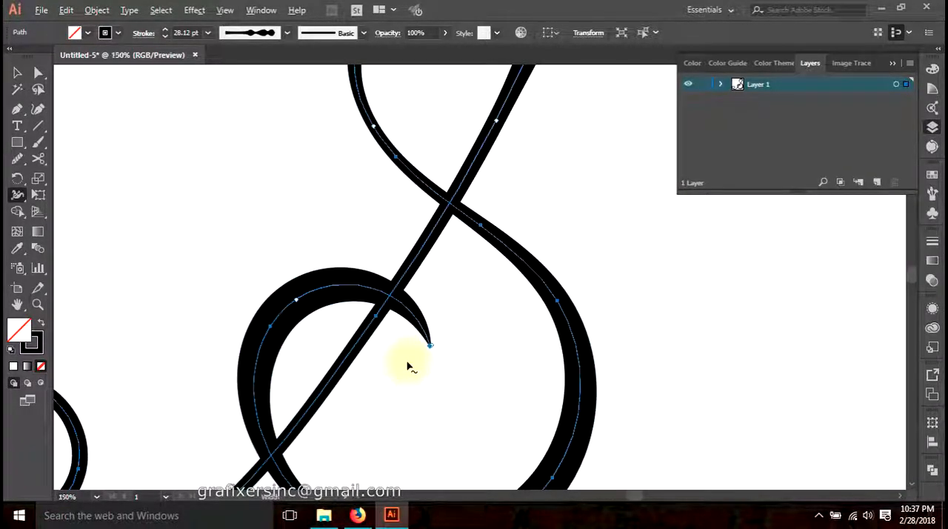
{"action": "scroll", "coordinate": [407, 366], "scroll_direction": "down", "scroll_amount": 2}
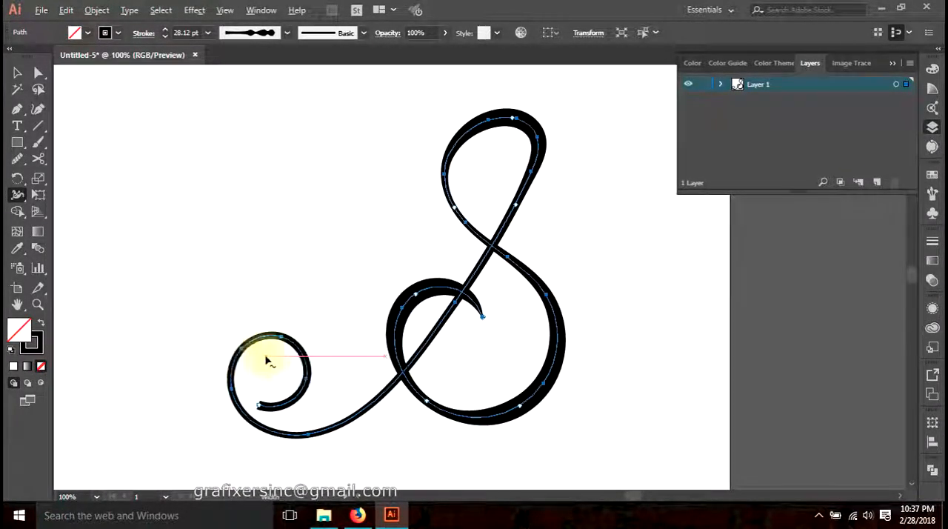
Thicken the top of the outer left curl and taper its open end to a fine point
{"action": "scroll", "coordinate": [268, 361], "scroll_direction": "up", "scroll_amount": 1}
{"action": "left_click_drag", "start_coordinate": [291, 328], "coordinate": [289, 346]}
{"action": "left_click_drag", "start_coordinate": [259, 429], "coordinate": [274, 438]}
{"action": "scroll", "coordinate": [276, 439], "scroll_direction": "down", "scroll_amount": 1}
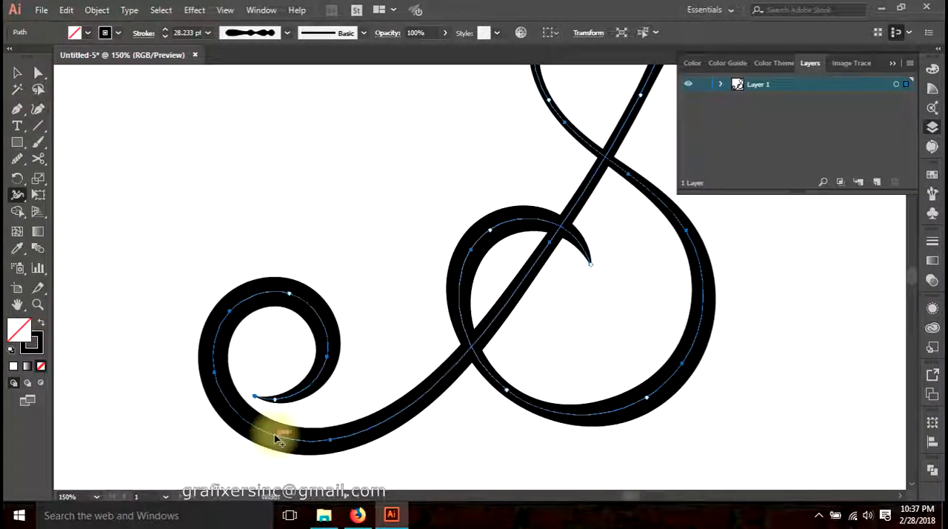
Thin the stroke where the outer left curl rises into the diagonal, and deselect the flourish
{"action": "scroll", "coordinate": [276, 440], "scroll_direction": "down", "scroll_amount": 1}
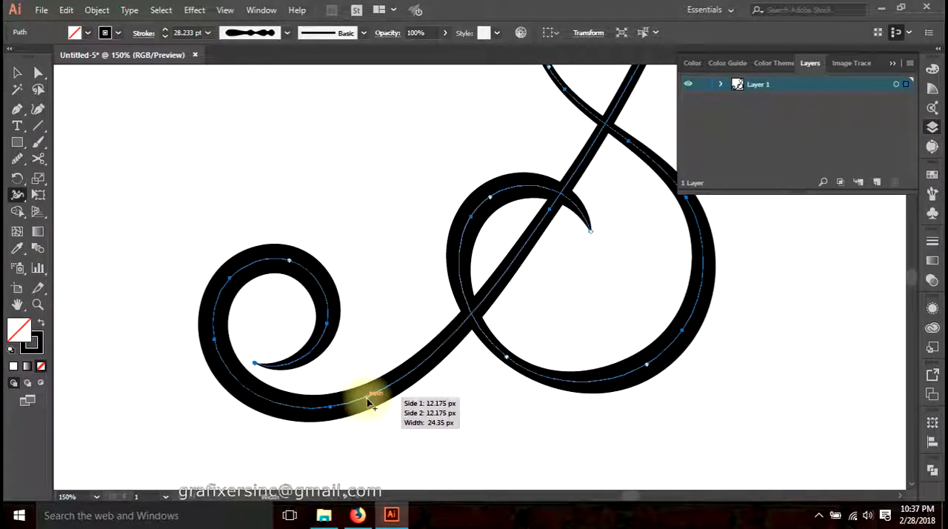
{"action": "left_click_drag", "start_coordinate": [369, 400], "coordinate": [367, 400]}
{"action": "key", "text": "a"}
{"action": "scroll", "coordinate": [411, 423], "scroll_direction": "down", "scroll_amount": 1}
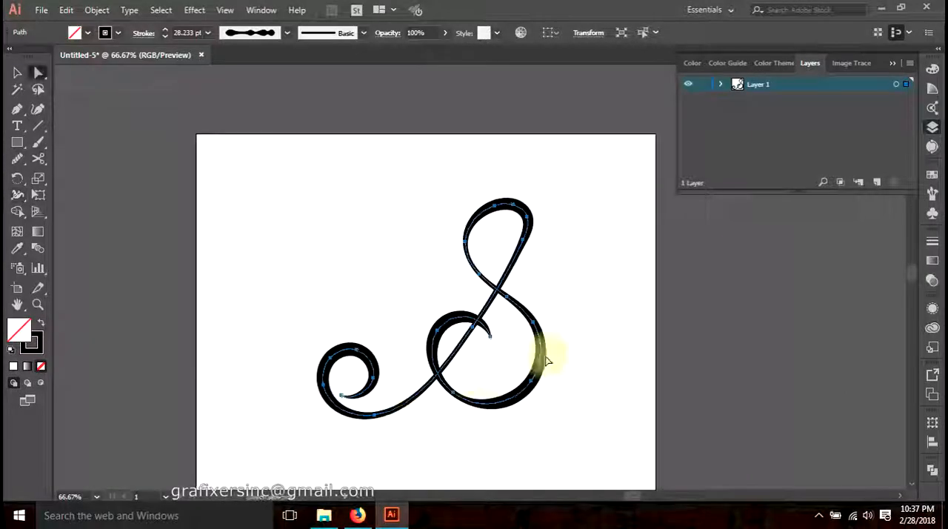
{"action": "left_click", "coordinate": [590, 318]}
{"action": "left_click_drag", "start_coordinate": [591, 323], "coordinate": [526, 312]}
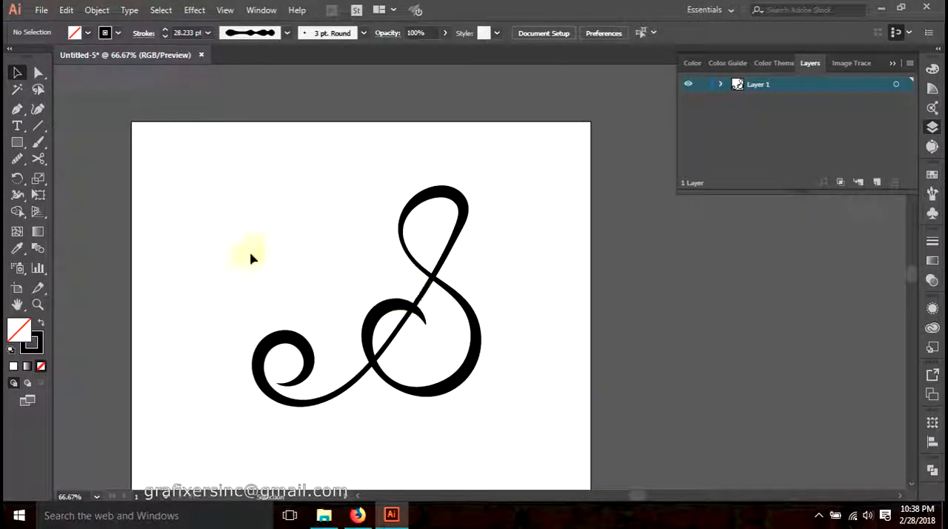
{"action": "left_click_drag", "start_coordinate": [26, 196], "coordinate": [70, 196]}
{"action": "left_click_drag", "start_coordinate": [186, 195], "coordinate": [503, 423]}
{"action": "left_click", "coordinate": [17, 72]}
{"action": "left_click", "coordinate": [496, 426]}
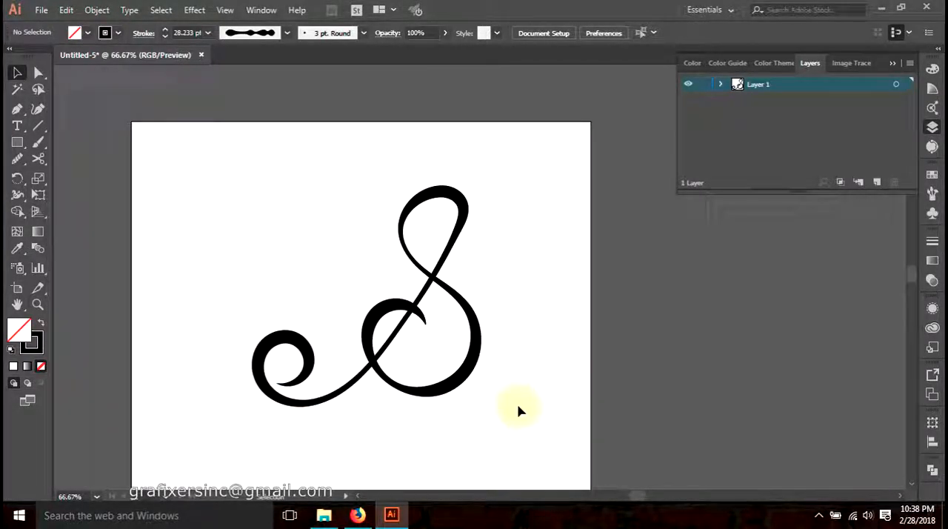
Save the flourish's custom stroke width as a variable width profile named "letter s" and deselect the flourish
{"action": "left_click", "coordinate": [432, 276]}
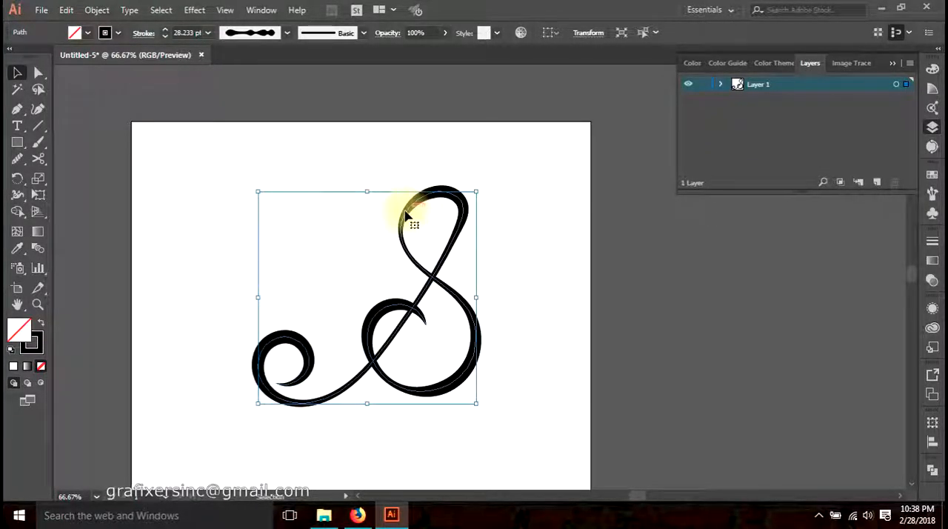
{"action": "left_click", "coordinate": [286, 34]}
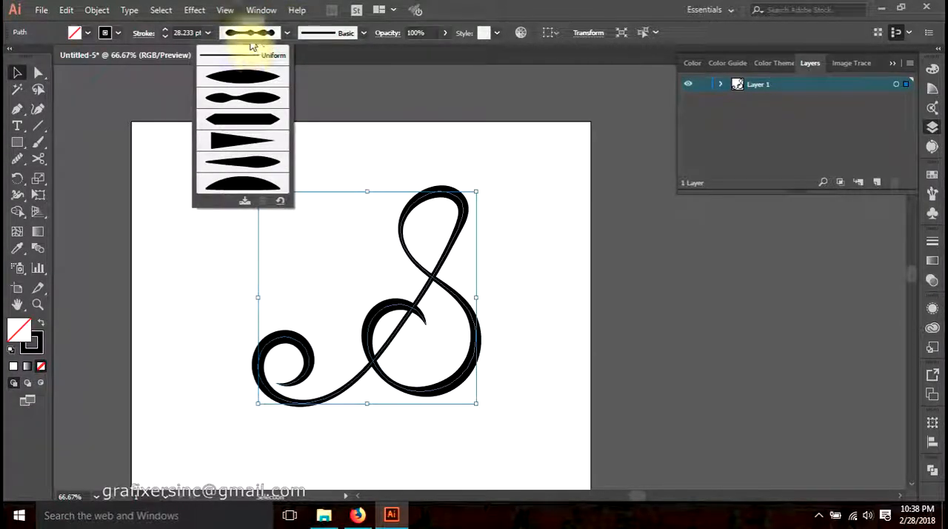
{"action": "left_click", "coordinate": [245, 204]}
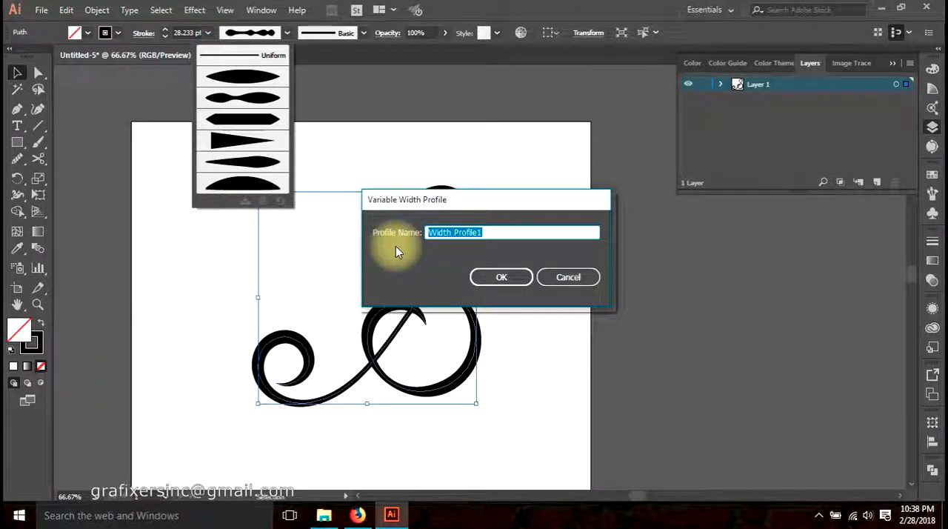
{"action": "type", "text": "les"}
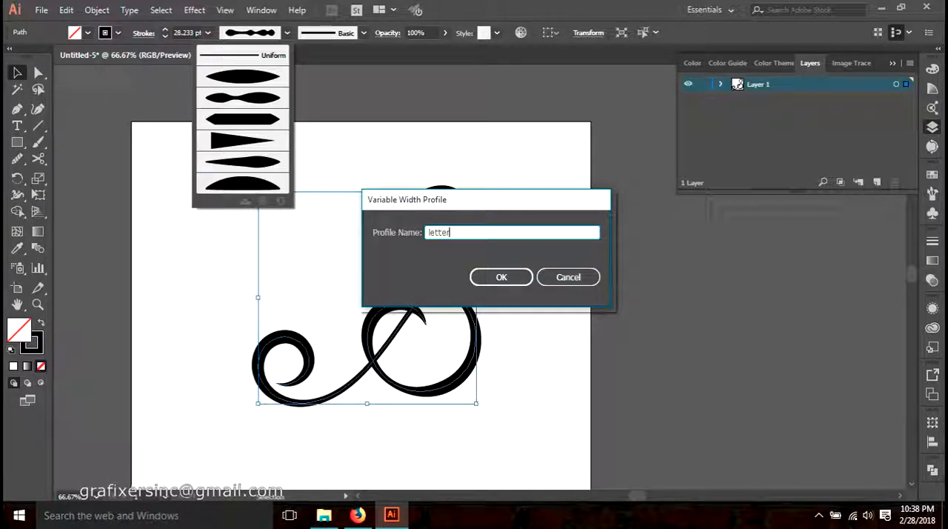
{"action": "type", "text": "ter s"}
{"action": "key", "text": "Return"}
{"action": "left_click", "coordinate": [256, 164]}
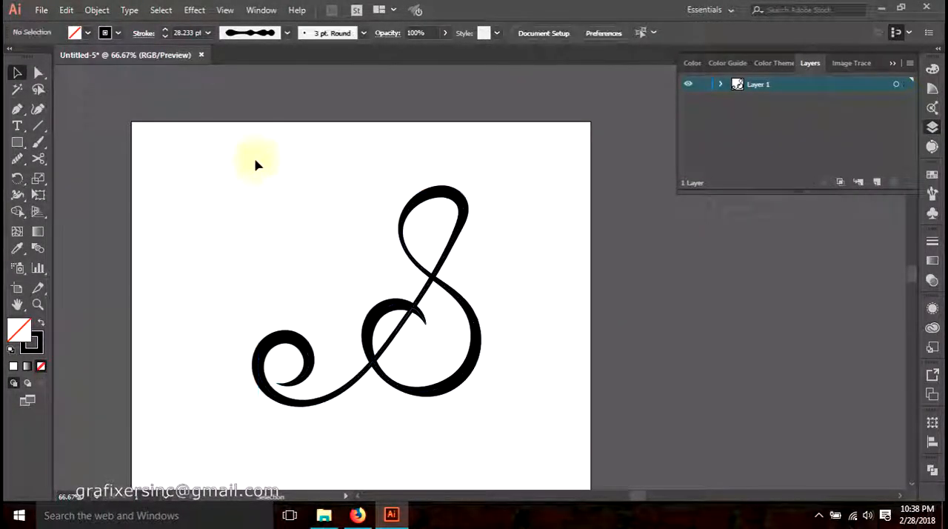
Move the finished S flourish beyond the artboard's right edge to clear space for another drawing
{"action": "left_click_drag", "start_coordinate": [279, 198], "coordinate": [351, 145]}
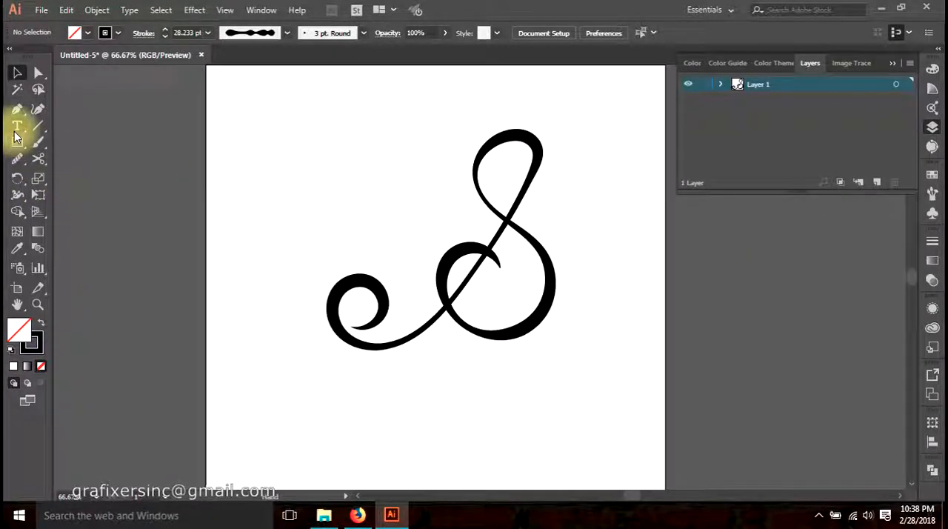
{"action": "left_click_drag", "start_coordinate": [16, 162], "coordinate": [74, 177]}
{"action": "mouse_move", "coordinate": [389, 334]}
{"action": "left_mouse_down"}
{"action": "mouse_move", "coordinate": [330, 245]}
{"action": "mouse_move", "coordinate": [297, 231]}
{"action": "mouse_move", "coordinate": [286, 334]}
{"action": "mouse_move", "coordinate": [378, 311]}
{"action": "left_mouse_up"}
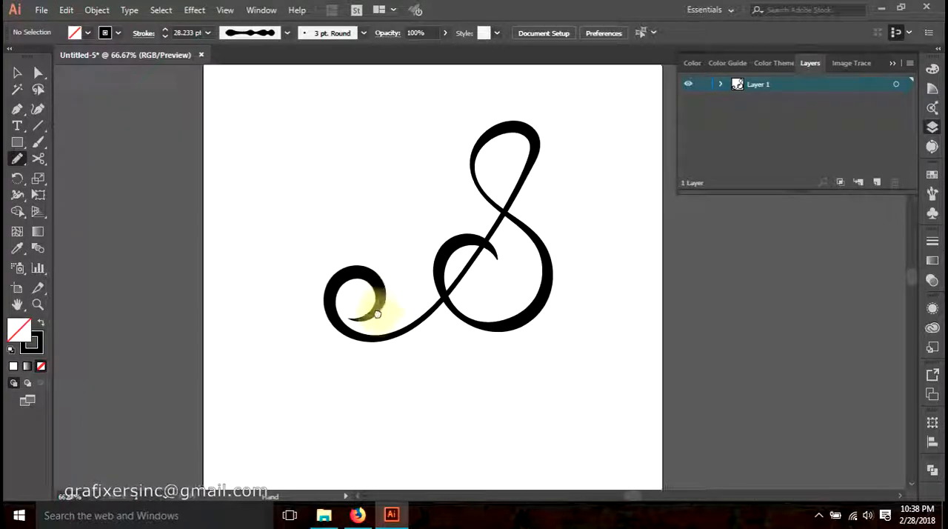
{"action": "key", "text": "v"}
{"action": "left_click_drag", "start_coordinate": [455, 254], "coordinate": [751, 328]}
Draw a D-shaped flourish with looped corners and curled ends on the artboard using the Pencil tool
{"action": "left_click", "coordinate": [375, 367]}
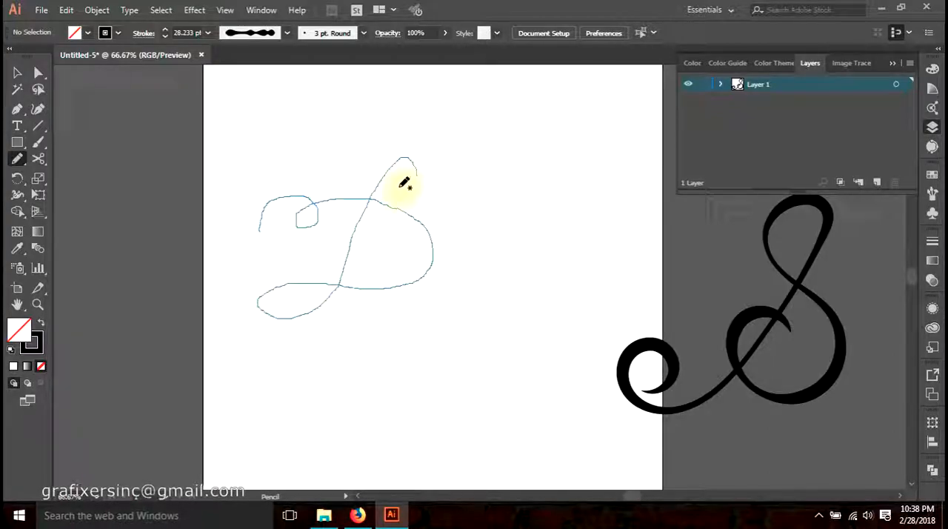
{"action": "left_click_drag", "start_coordinate": [405, 184], "coordinate": [400, 189]}
{"action": "key", "text": "v"}
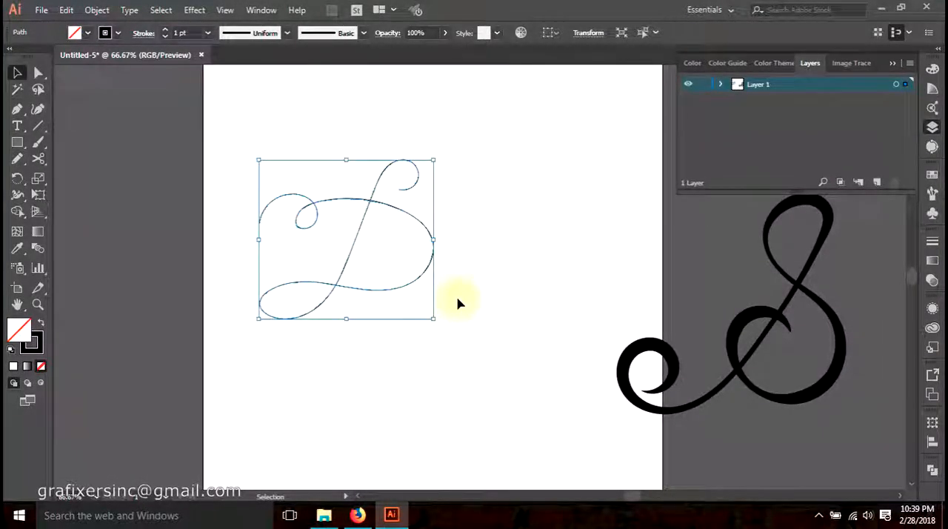
Apply the saved "letter s" width profile to the D-shaped flourish, set its stroke weight to 30 pt and deselect it
{"action": "left_click", "coordinate": [287, 33]}
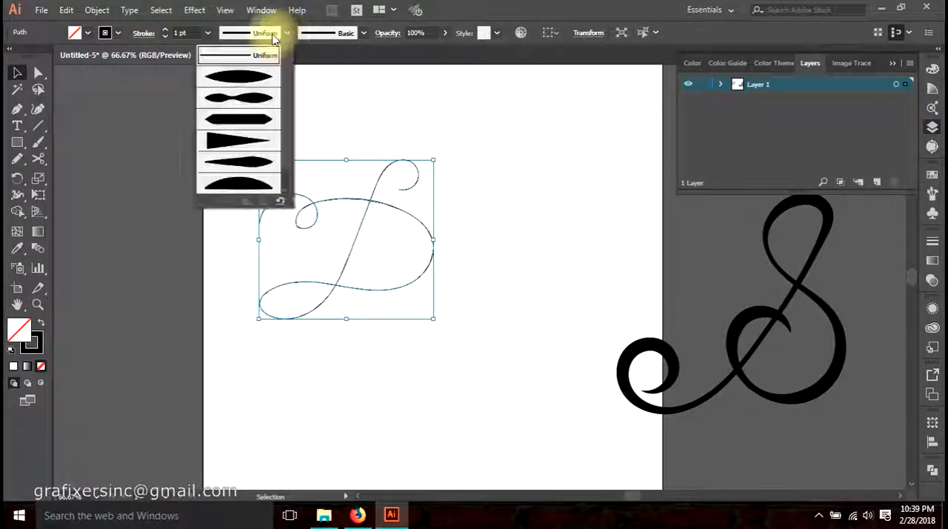
{"action": "scroll", "coordinate": [254, 98], "scroll_direction": "down", "scroll_amount": 3}
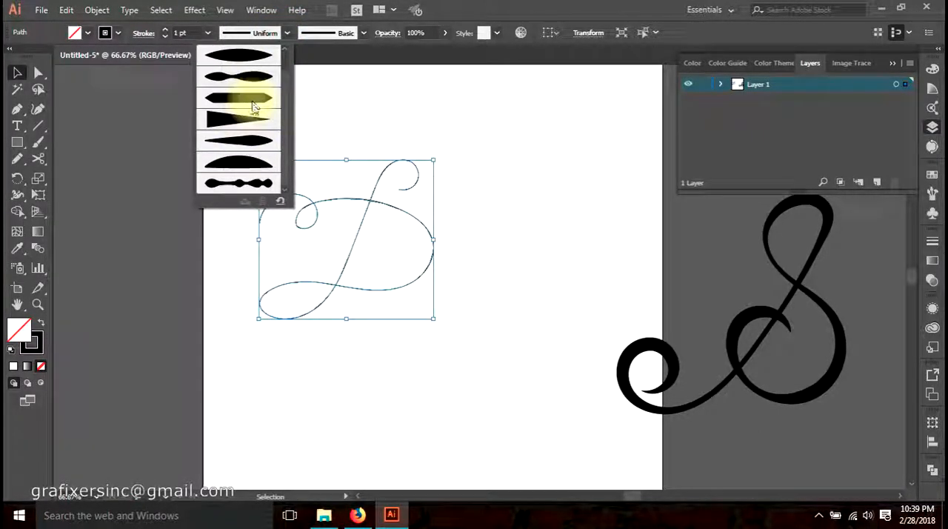
{"action": "left_click", "coordinate": [243, 188]}
{"action": "left_click", "coordinate": [185, 32]}
{"action": "scroll", "coordinate": [185, 31], "scroll_direction": "up", "scroll_amount": 3}
{"action": "scroll", "coordinate": [185, 32], "scroll_direction": "up", "scroll_amount": 6}
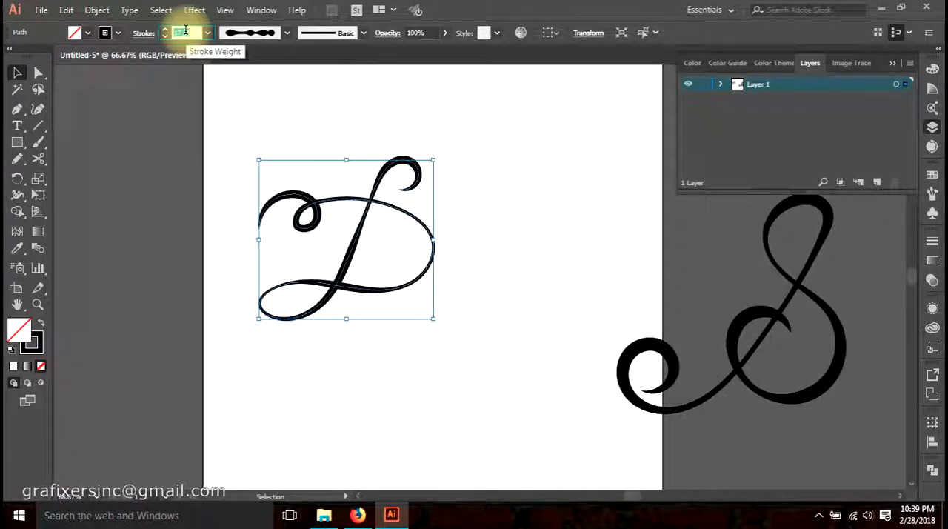
{"action": "left_click", "coordinate": [326, 368]}
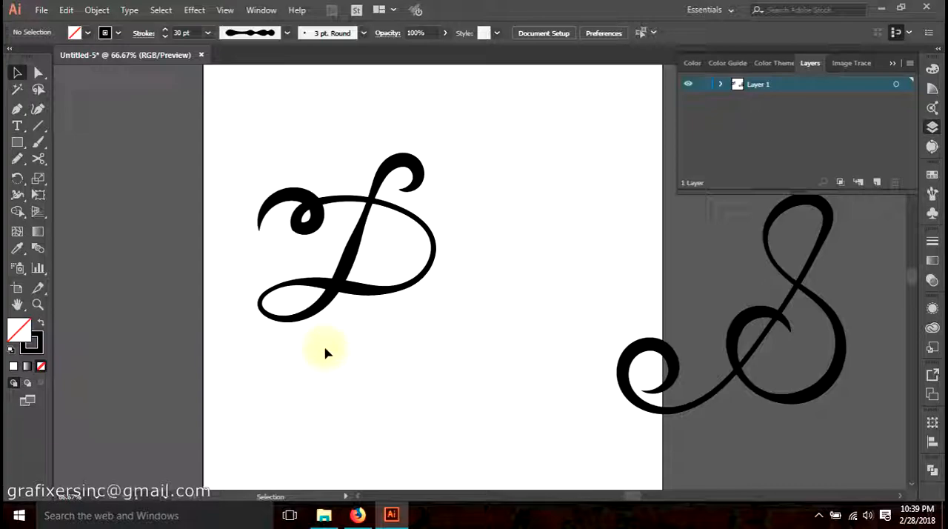
Reset the D-shaped flourish's stroke to the Uniform width profile
{"action": "left_click", "coordinate": [801, 306]}
{"action": "left_click", "coordinate": [597, 291]}
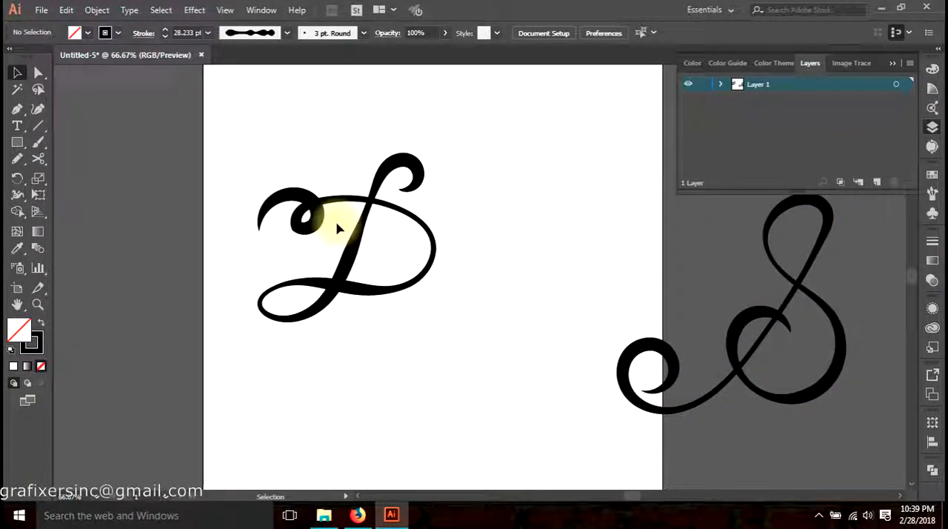
{"action": "left_click", "coordinate": [355, 233]}
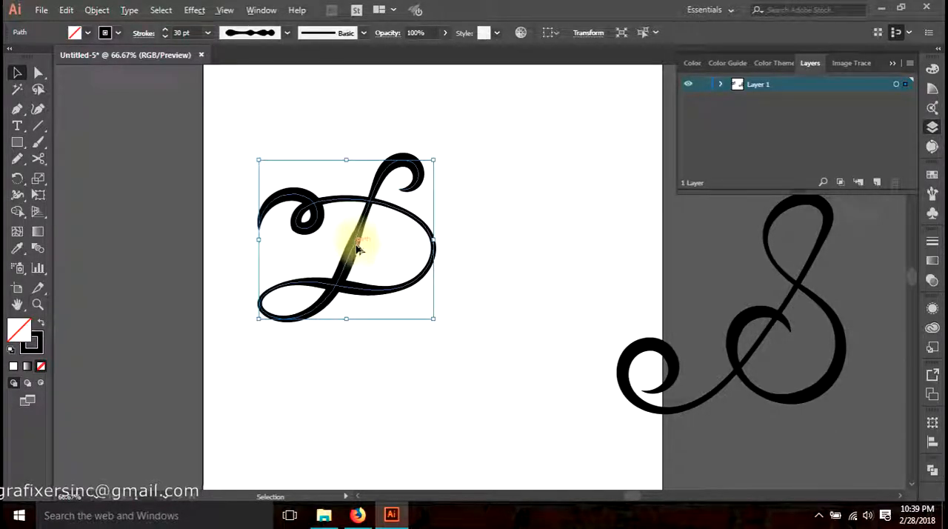
{"action": "scroll", "coordinate": [357, 244], "scroll_direction": "up", "scroll_amount": 2}
{"action": "left_click", "coordinate": [276, 36]}
{"action": "scroll", "coordinate": [254, 74], "scroll_direction": "up", "scroll_amount": 2}
{"action": "left_click", "coordinate": [244, 57]}
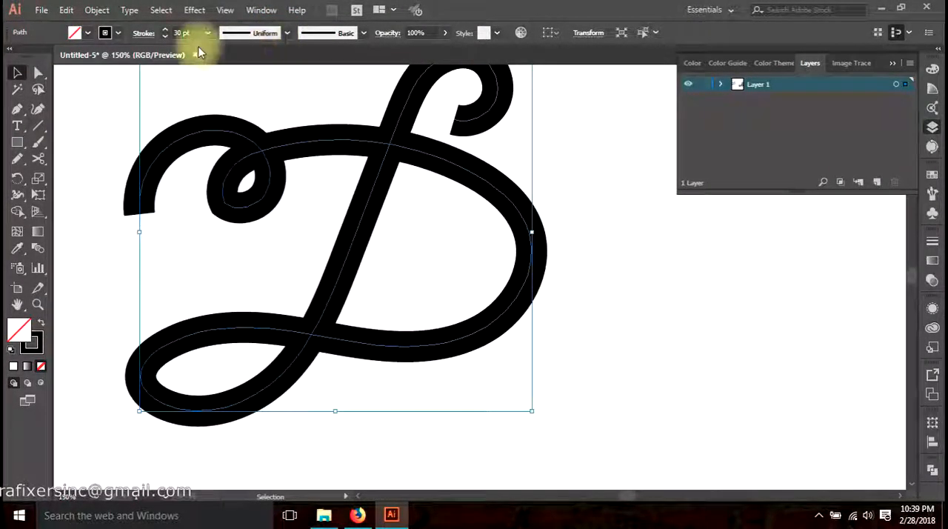
{"action": "key", "text": "space"}
{"action": "left_click_drag", "start_coordinate": [349, 213], "coordinate": [385, 248]}
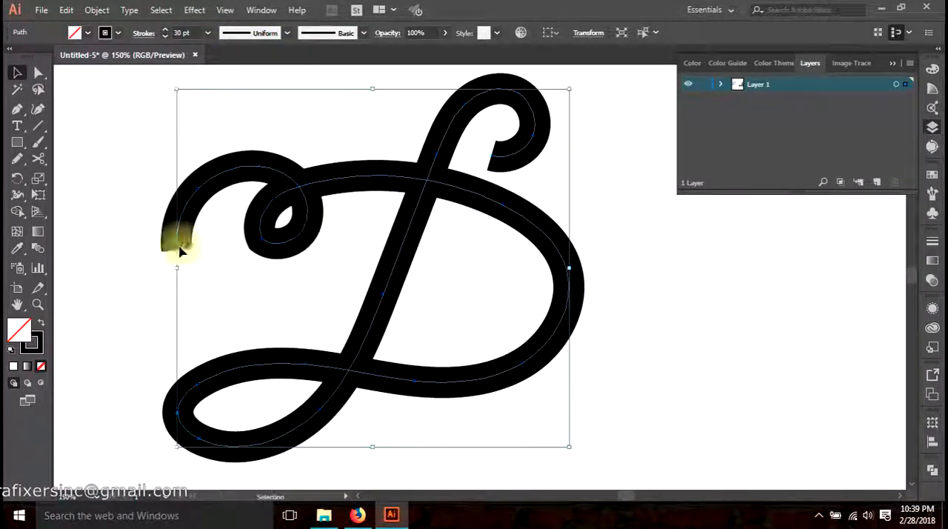
Taper both open ends of the D flourish to fine points with the Width tool
{"action": "left_click_drag", "start_coordinate": [17, 195], "coordinate": [76, 202]}
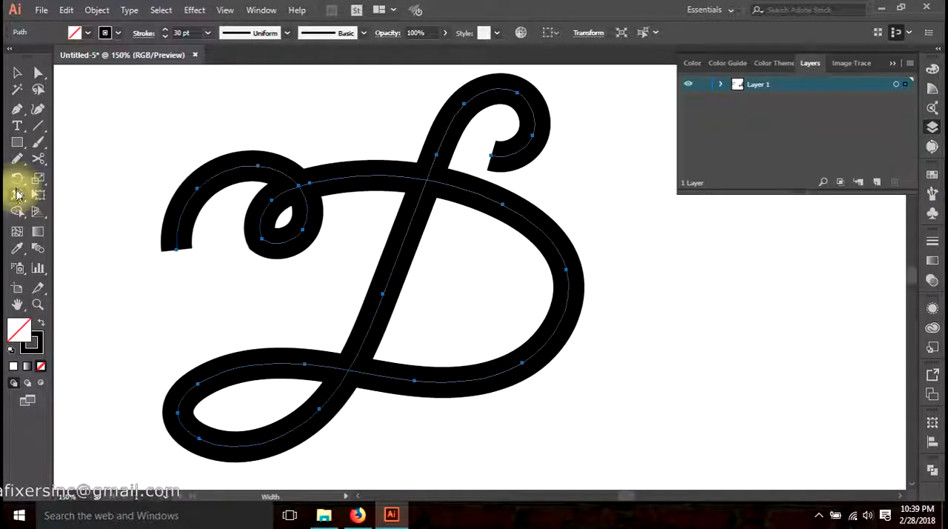
{"action": "left_click", "coordinate": [18, 196]}
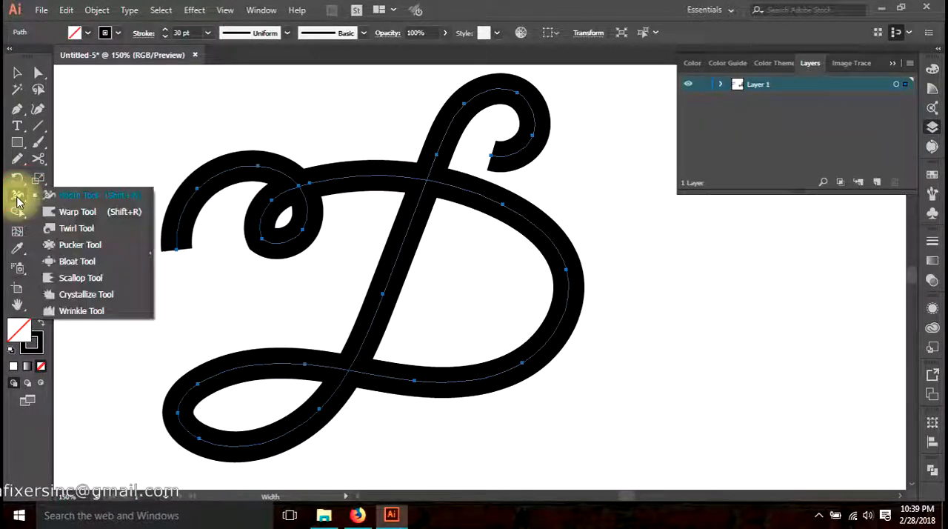
{"action": "left_click", "coordinate": [77, 198]}
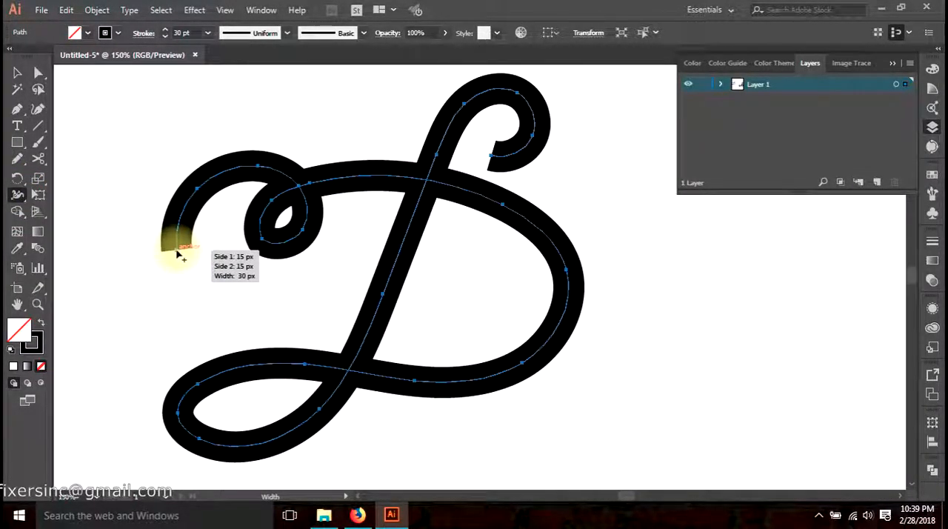
{"action": "left_click_drag", "start_coordinate": [176, 254], "coordinate": [178, 252]}
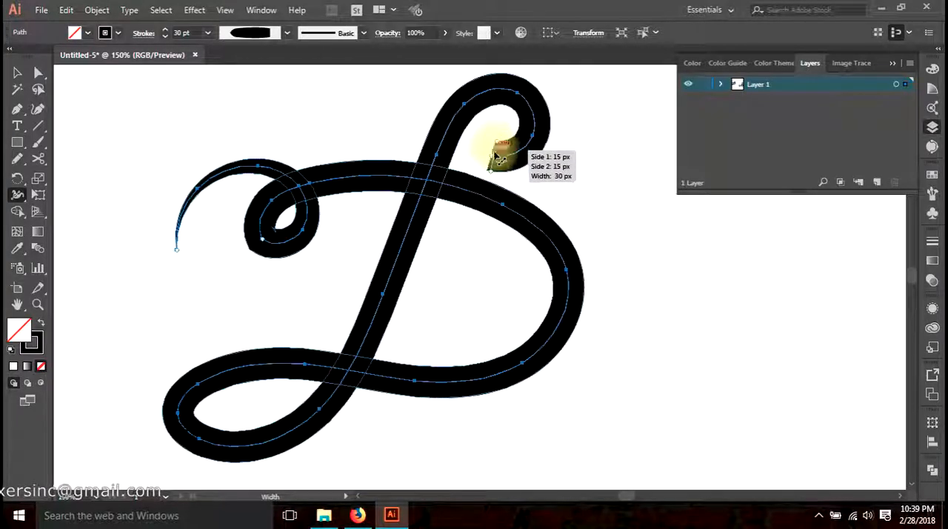
{"action": "left_click_drag", "start_coordinate": [490, 166], "coordinate": [493, 160]}
Thicken the stroke around the D flourish's top curl and add width points at the upper and lower parts of its slanted stem
{"action": "scroll", "coordinate": [516, 185], "scroll_direction": "up", "scroll_amount": 2}
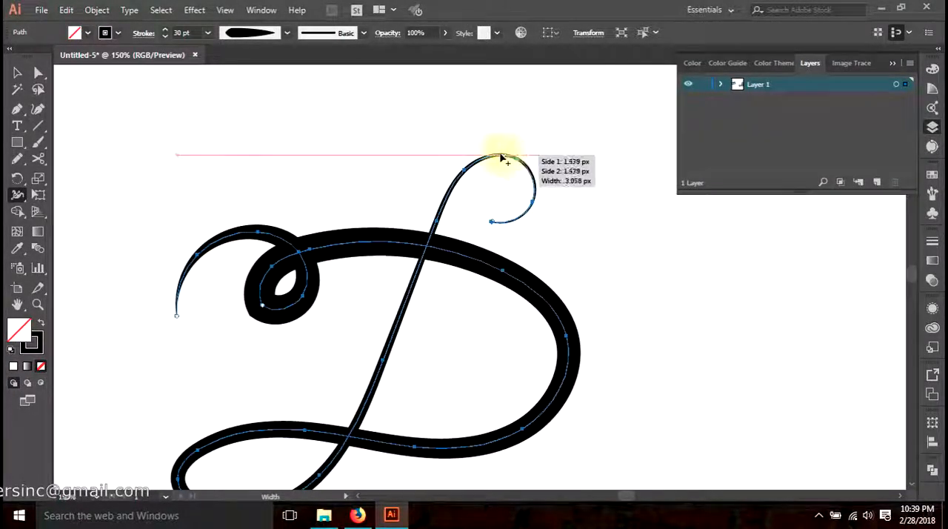
{"action": "left_click_drag", "start_coordinate": [500, 157], "coordinate": [496, 148]}
{"action": "mouse_move", "coordinate": [437, 216]}
{"action": "left_mouse_down"}
{"action": "mouse_move", "coordinate": [470, 221]}
{"action": "mouse_move", "coordinate": [491, 123]}
{"action": "left_mouse_up"}
{"action": "left_click_drag", "start_coordinate": [343, 379], "coordinate": [339, 381]}
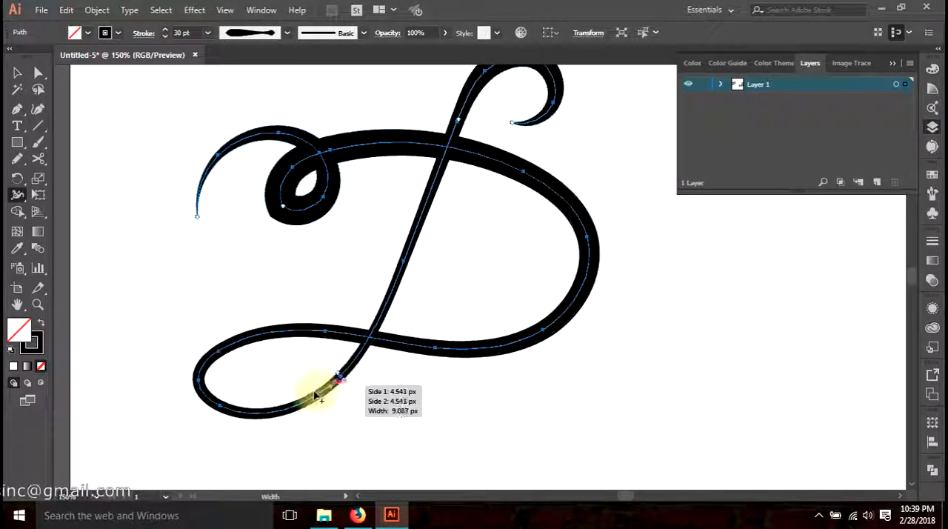
Widen the D flourish's lower loop and large bowl, thin its stroke crossings and small upper loop, and deselect it
{"action": "left_click_drag", "start_coordinate": [203, 385], "coordinate": [214, 386]}
{"action": "mouse_move", "coordinate": [347, 327]}
{"action": "left_mouse_down"}
{"action": "mouse_move", "coordinate": [363, 326]}
{"action": "mouse_move", "coordinate": [350, 318]}
{"action": "mouse_move", "coordinate": [355, 334]}
{"action": "mouse_move", "coordinate": [346, 332]}
{"action": "left_mouse_up"}
{"action": "mouse_move", "coordinate": [565, 320]}
{"action": "left_mouse_down"}
{"action": "mouse_move", "coordinate": [572, 315]}
{"action": "mouse_move", "coordinate": [576, 323]}
{"action": "left_mouse_up"}
{"action": "left_click_drag", "start_coordinate": [461, 157], "coordinate": [460, 156]}
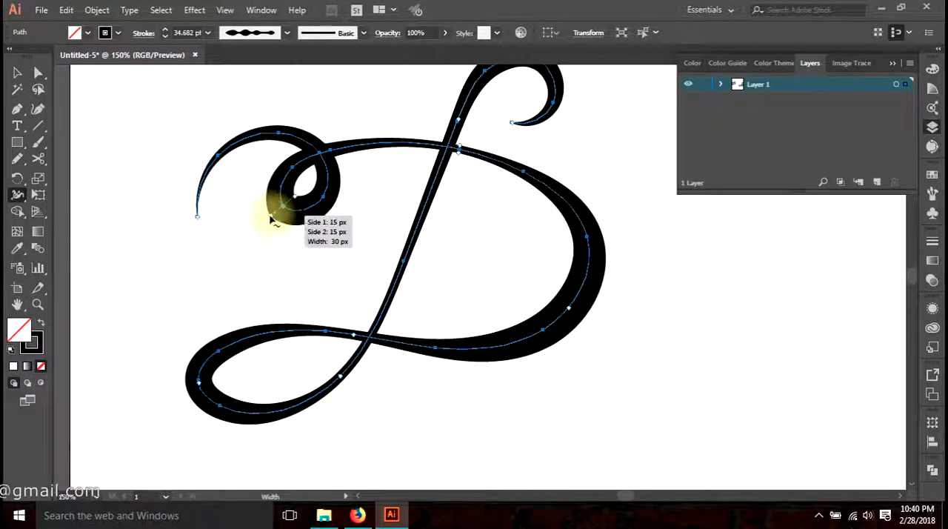
{"action": "mouse_move", "coordinate": [272, 217]}
{"action": "left_mouse_down"}
{"action": "mouse_move", "coordinate": [277, 206]}
{"action": "mouse_move", "coordinate": [280, 220]}
{"action": "left_mouse_up"}
{"action": "key", "text": "s"}
{"action": "scroll", "coordinate": [368, 243], "scroll_direction": "down", "scroll_amount": 2}
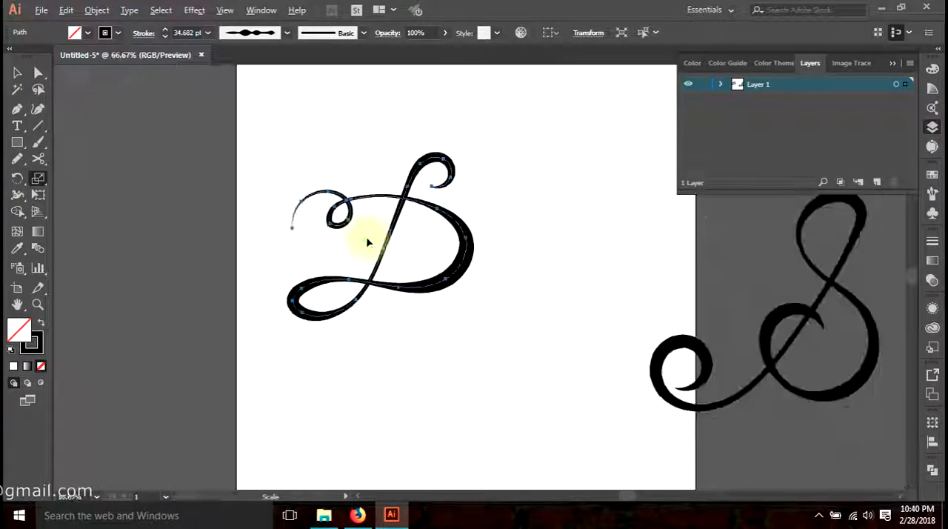
{"action": "key", "text": "a"}
{"action": "left_click", "coordinate": [526, 200]}
Move the S flourish back onto the artboard beside the D flourish and deselect it
{"action": "left_click_drag", "start_coordinate": [529, 217], "coordinate": [417, 250]}
{"action": "key", "text": "v"}
{"action": "double_click", "coordinate": [684, 322]}
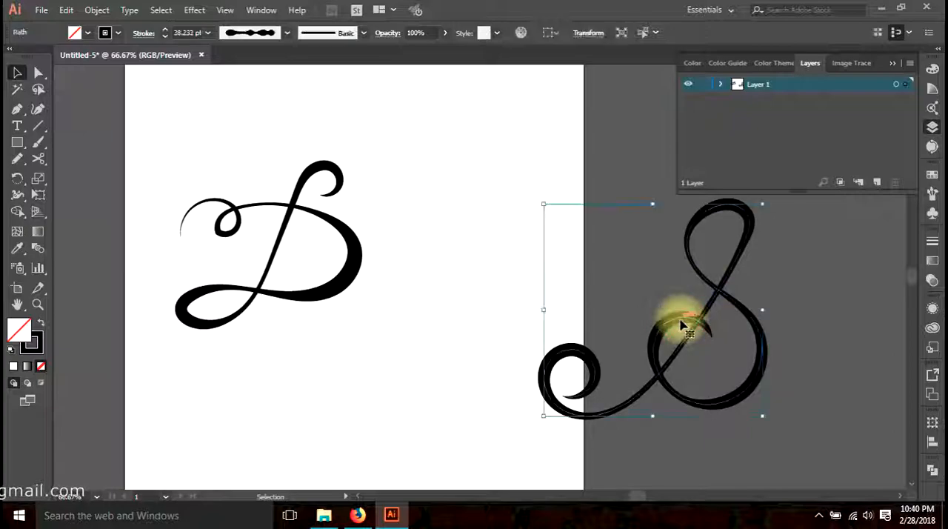
{"action": "double_click", "coordinate": [454, 315]}
{"action": "left_click_drag", "start_coordinate": [665, 330], "coordinate": [429, 301]}
{"action": "left_click", "coordinate": [406, 391]}
{"action": "left_click", "coordinate": [429, 401]}
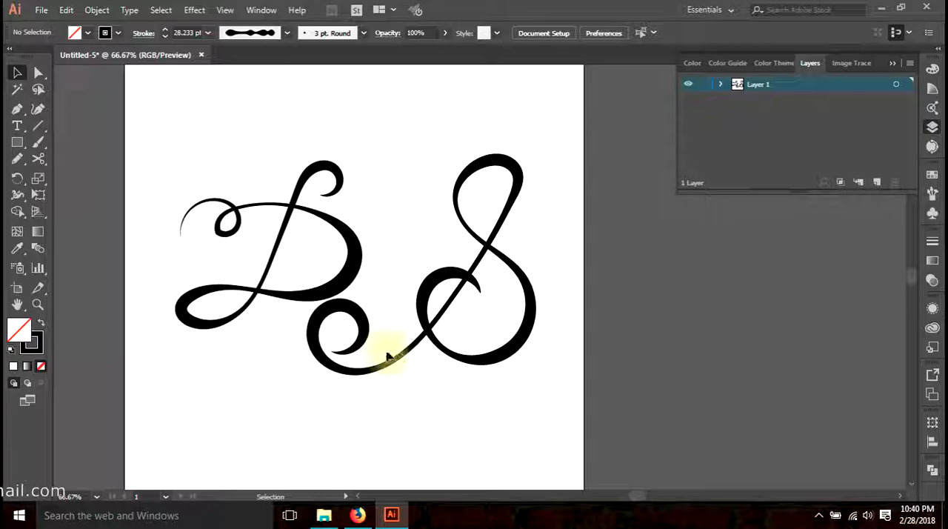
Enlarge the D flourish from its center and set its stroke weight to 90 pt
{"action": "left_click", "coordinate": [358, 295]}
{"action": "left_click_drag", "start_coordinate": [353, 170], "coordinate": [395, 132]}
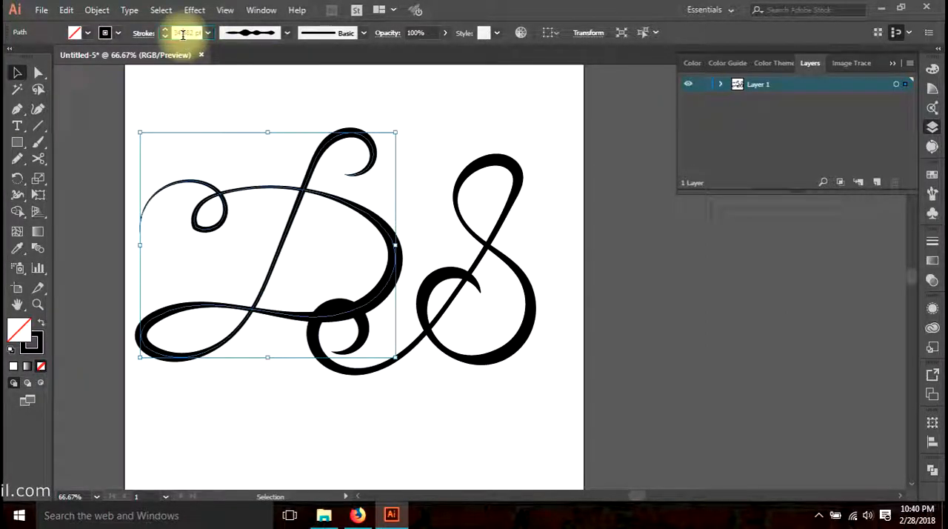
{"action": "scroll", "coordinate": [183, 34], "scroll_direction": "up", "scroll_amount": 20}
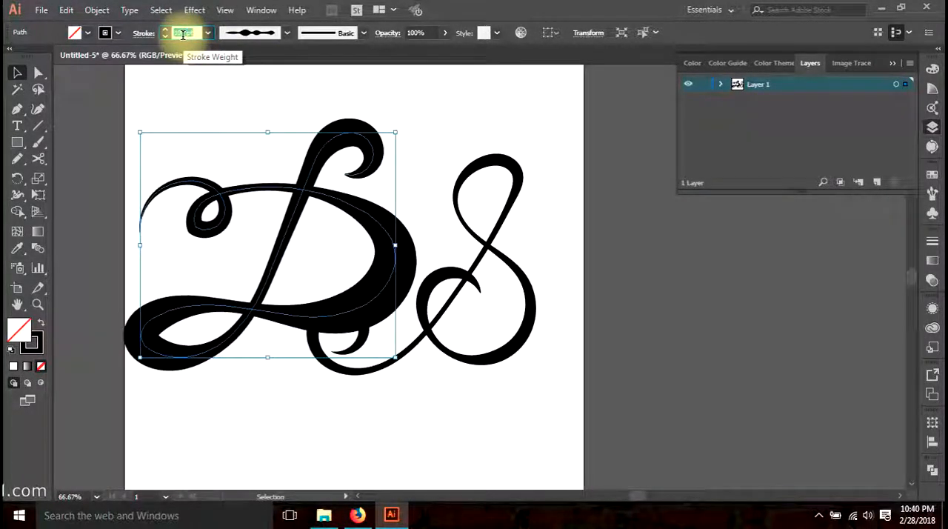
{"action": "left_click", "coordinate": [323, 108]}
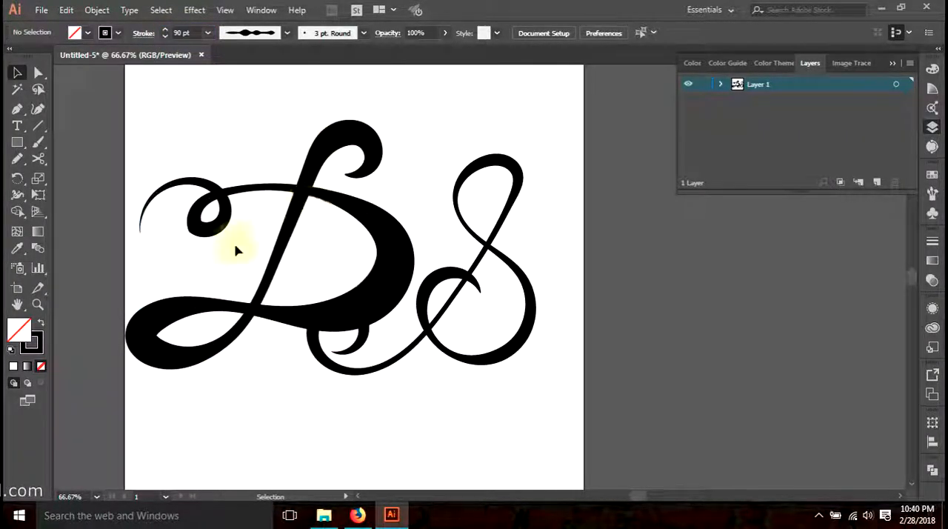
{"action": "scroll", "coordinate": [399, 388], "scroll_direction": "down", "scroll_amount": 1}
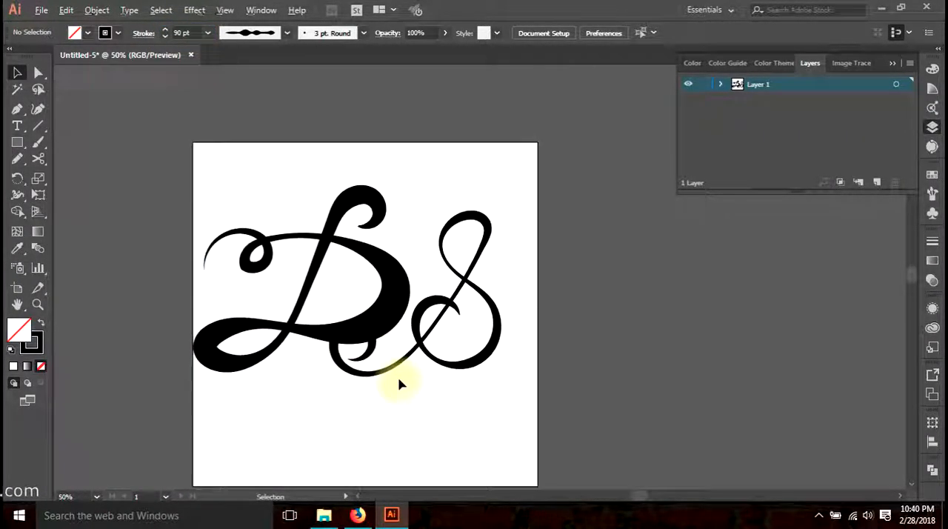
{"action": "left_click_drag", "start_coordinate": [398, 386], "coordinate": [373, 343]}
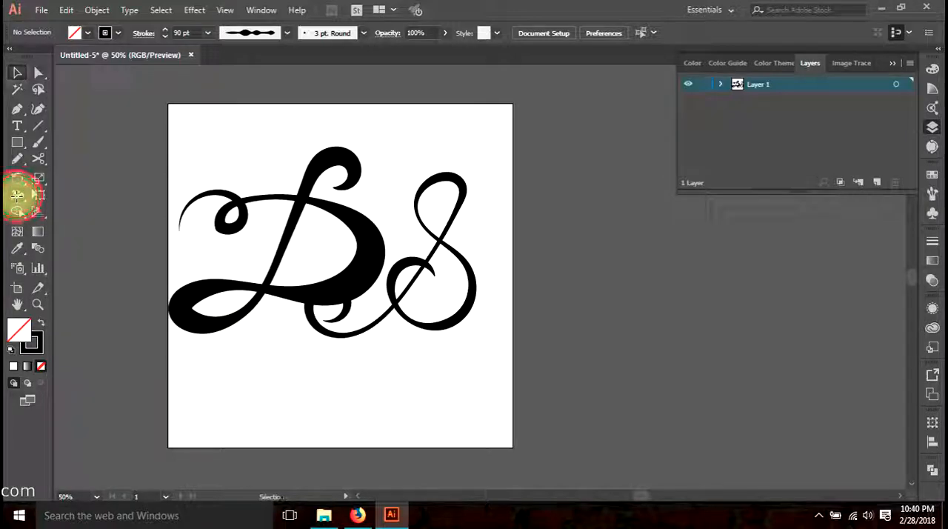
{"action": "left_click", "coordinate": [17, 194]}
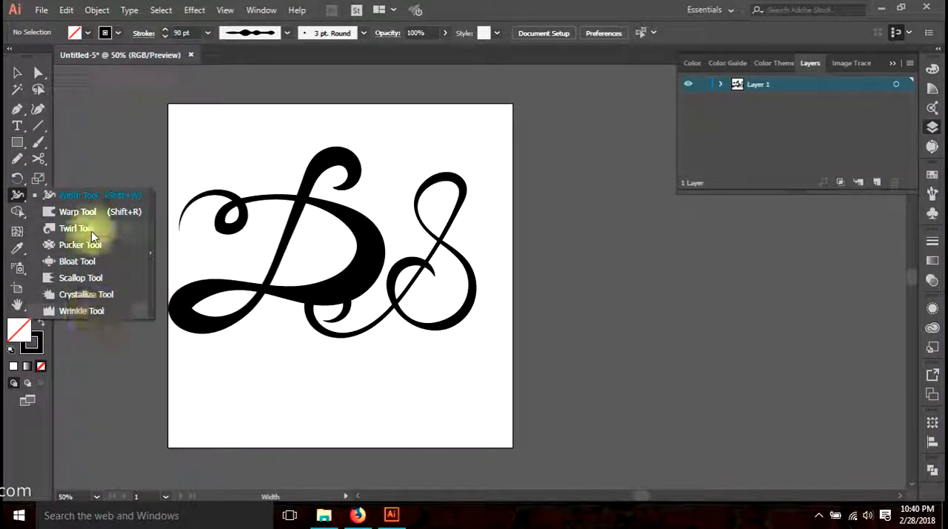
{"action": "left_click", "coordinate": [92, 194]}
{"action": "left_click", "coordinate": [17, 73]}
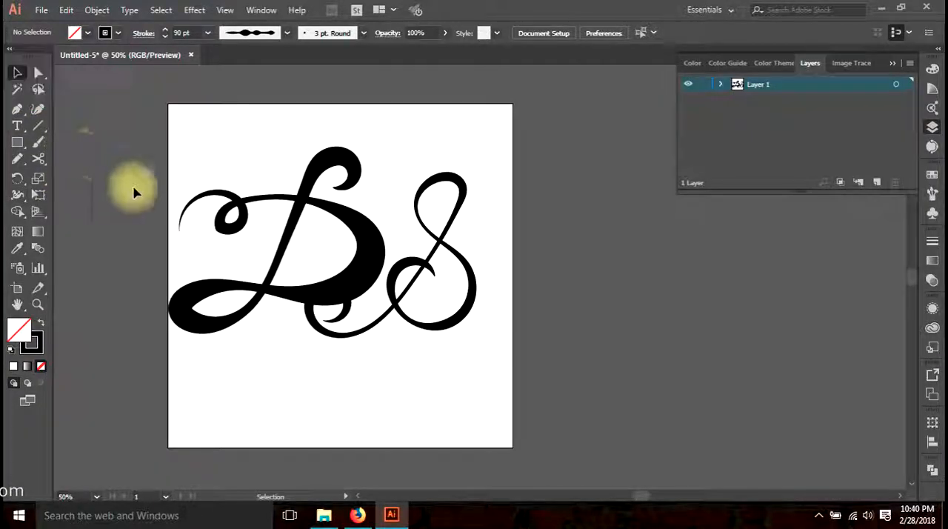
{"action": "left_click", "coordinate": [17, 195]}
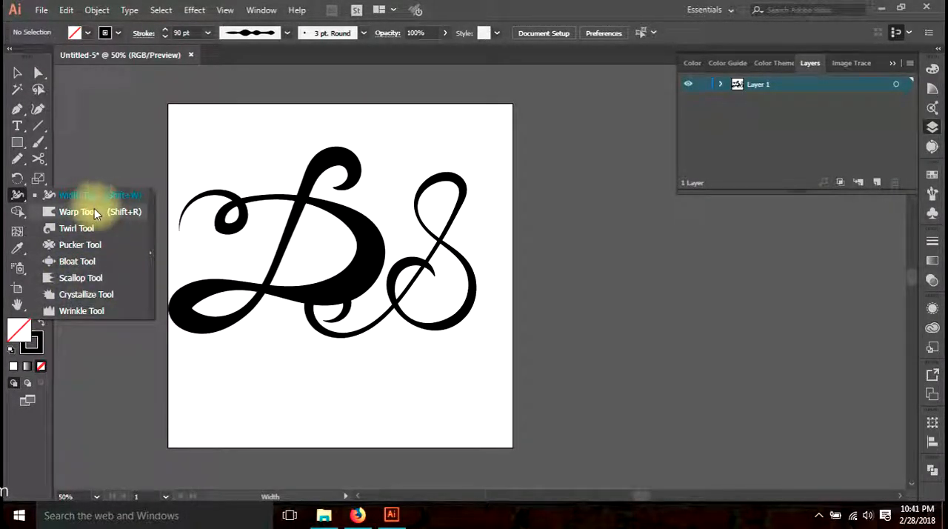
{"action": "left_click", "coordinate": [16, 69]}
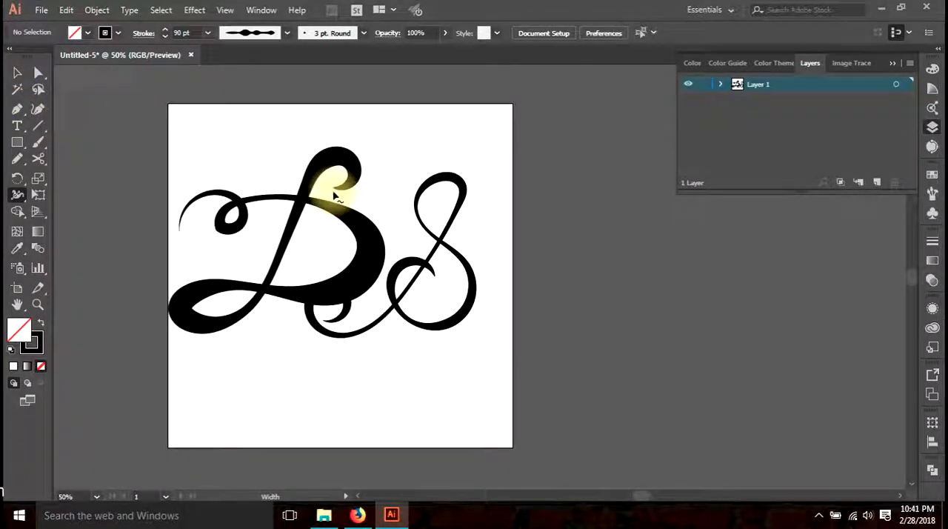
Switch to Firefox to show the Grafixers YouTube channel page
{"action": "left_click", "coordinate": [357, 515]}
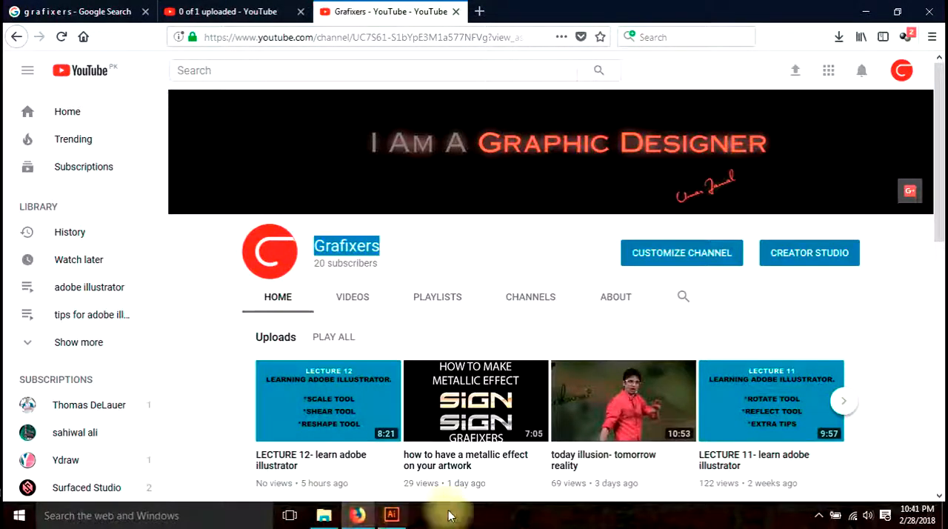